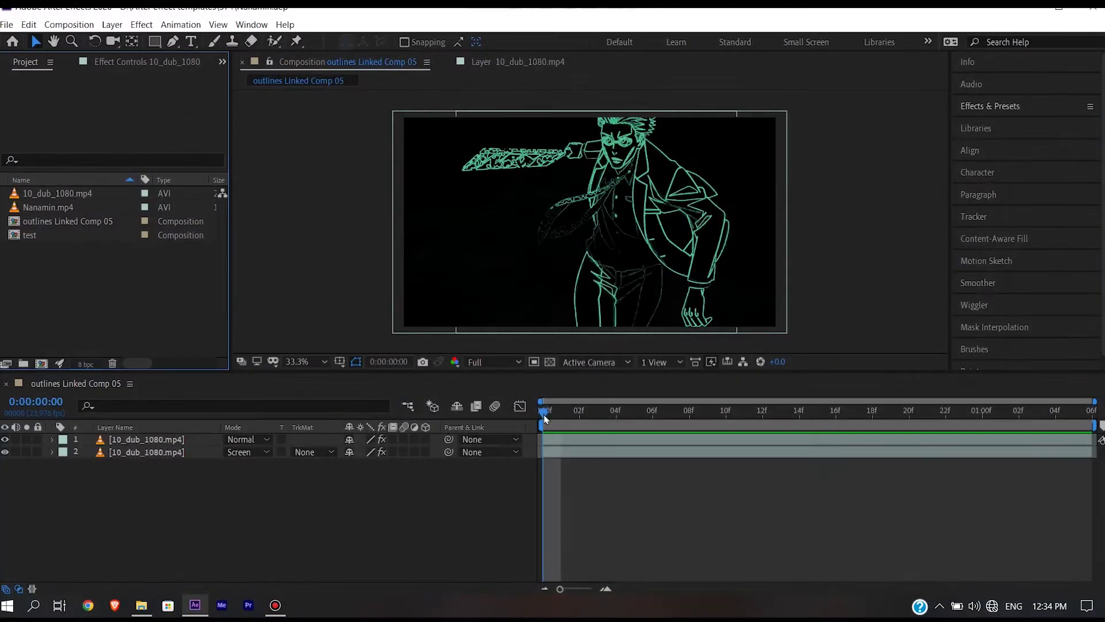
# Step: Create a new Nanamin composition from the Nanamin.mp4 footage
pyautogui.moveTo(545, 414)
pyautogui.mouseDown()
pyautogui.moveTo(841, 419)
pyautogui.moveTo(544, 414)
pyautogui.mouseUp()
pyautogui.click(432, 291)
pyautogui.click(109, 271)
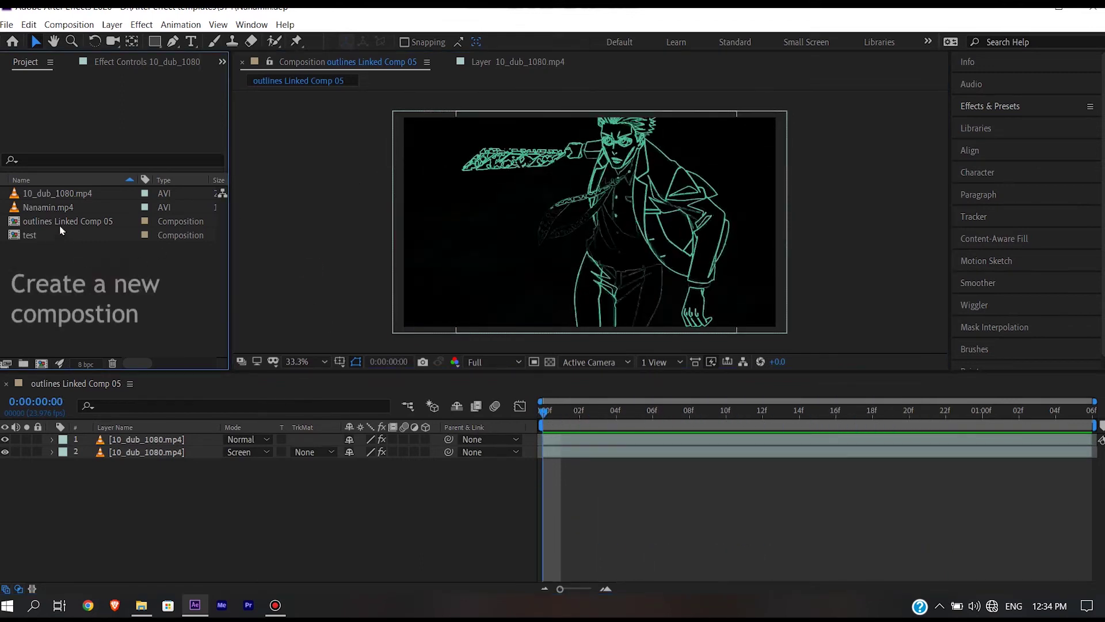
pyautogui.click(42, 208)
pyautogui.moveTo(41, 209); pyautogui.dragTo(75, 262)
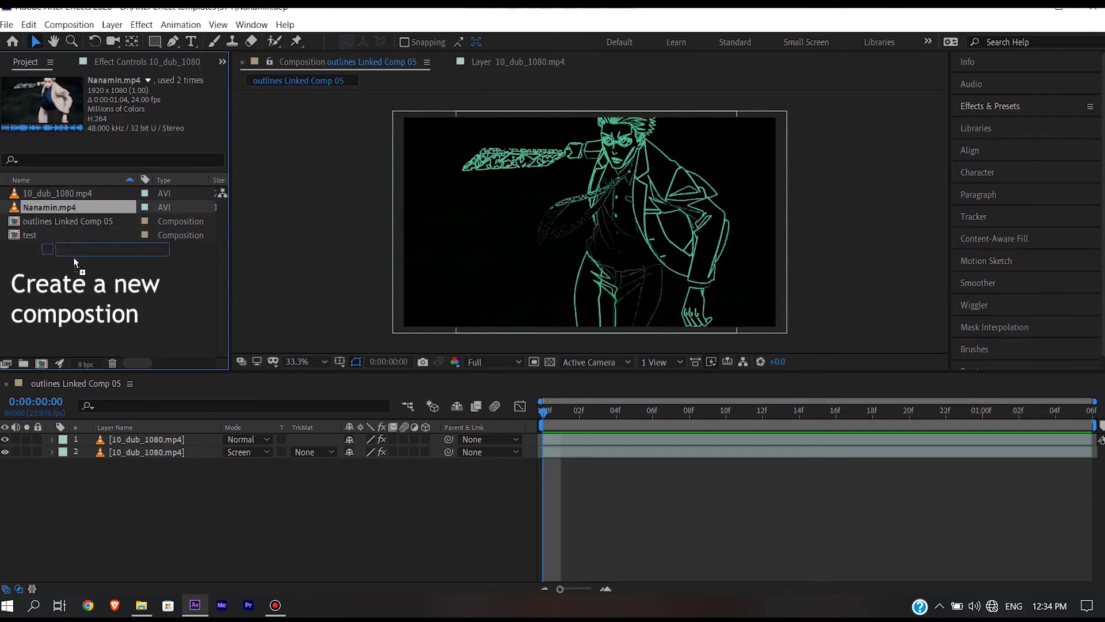
pyautogui.moveTo(44, 367); pyautogui.dragTo(40, 368)
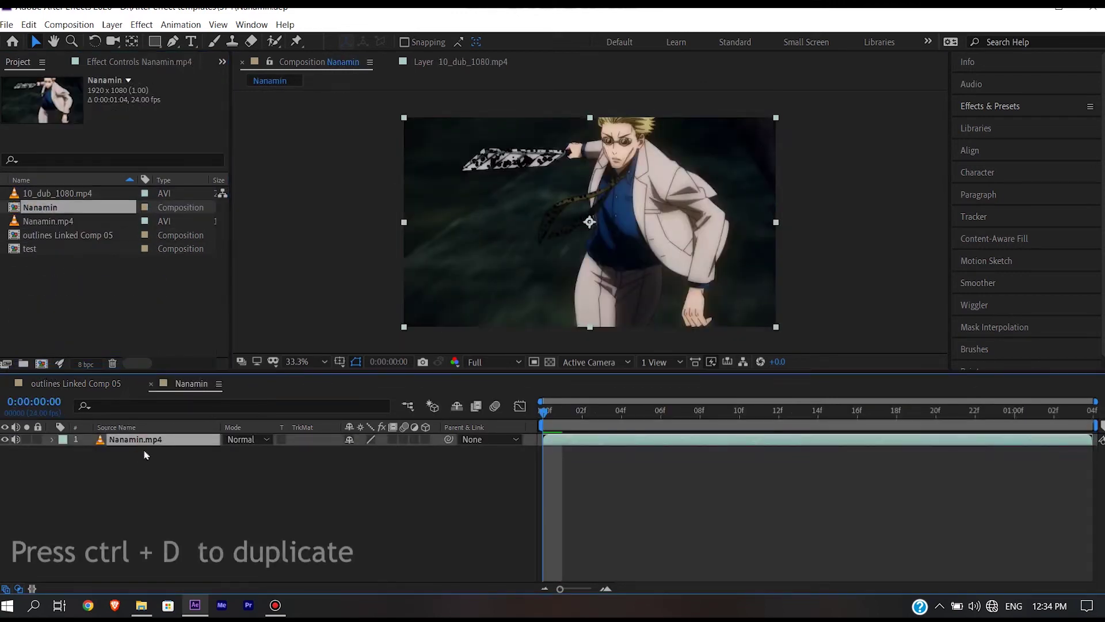
# Step: Duplicate the Nanamin.mp4 layer and set the second copy's blend mode to Screen
pyautogui.hotkey('ctrl', 'd')
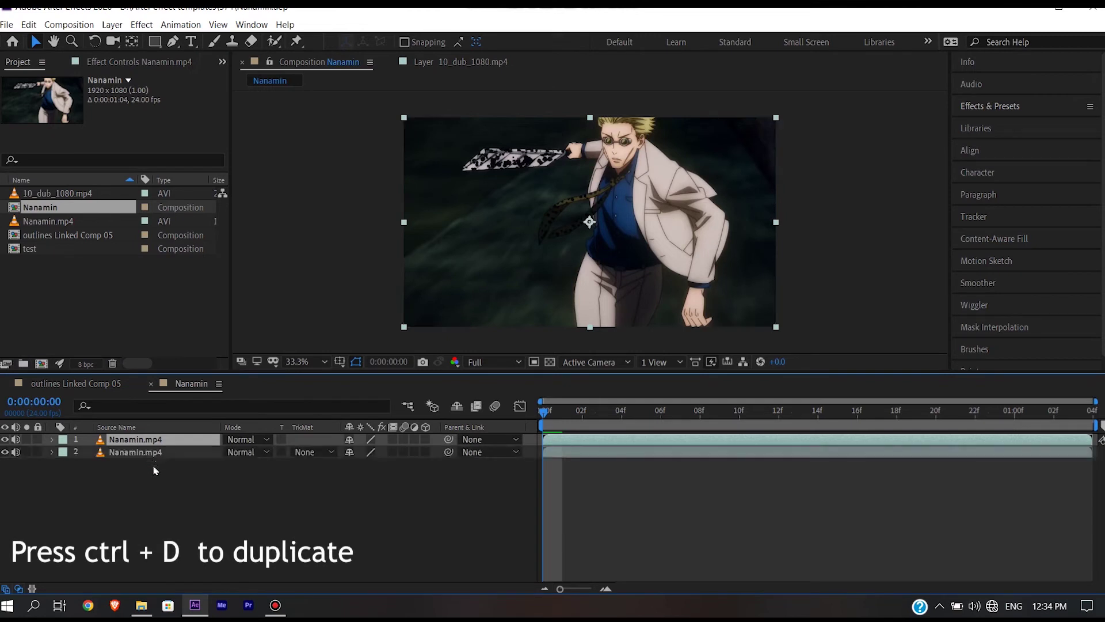
pyautogui.click(253, 452)
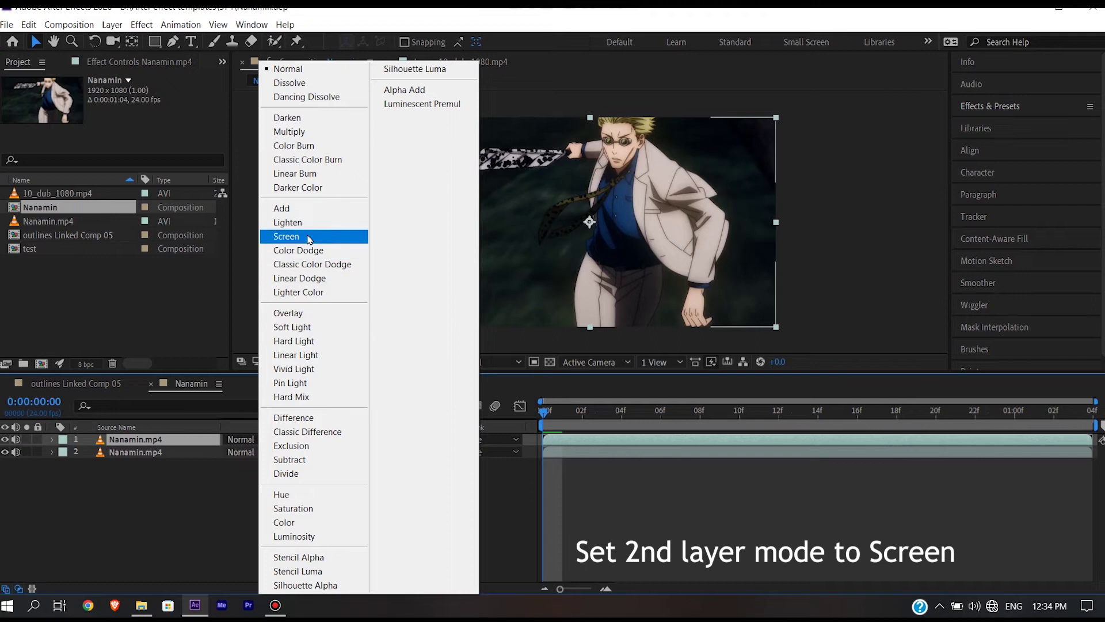
pyautogui.click(309, 237)
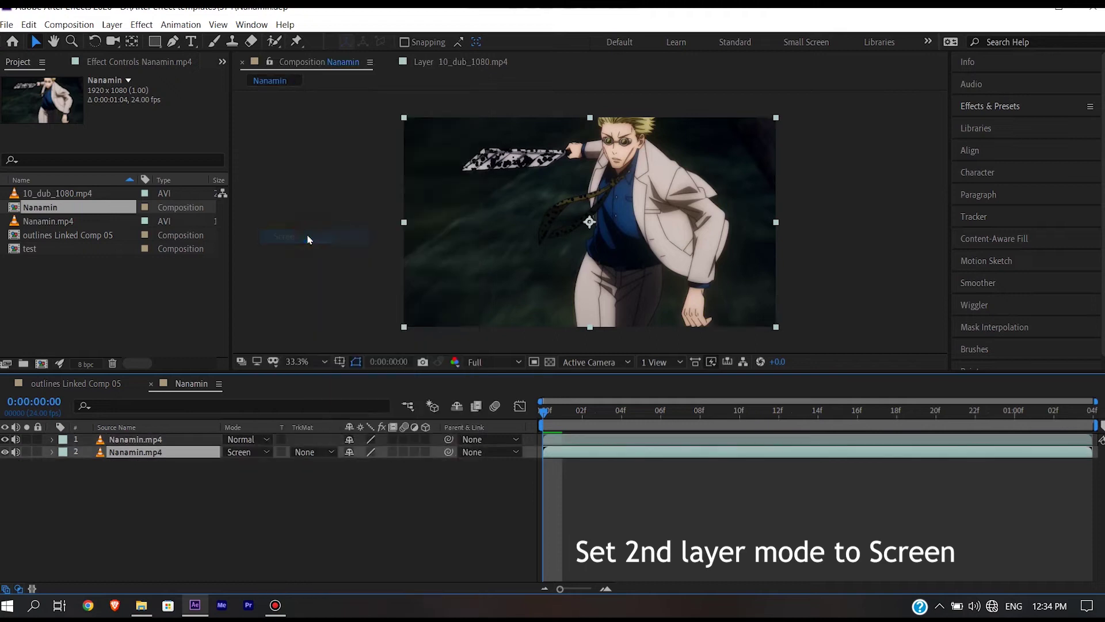
pyautogui.click(152, 440)
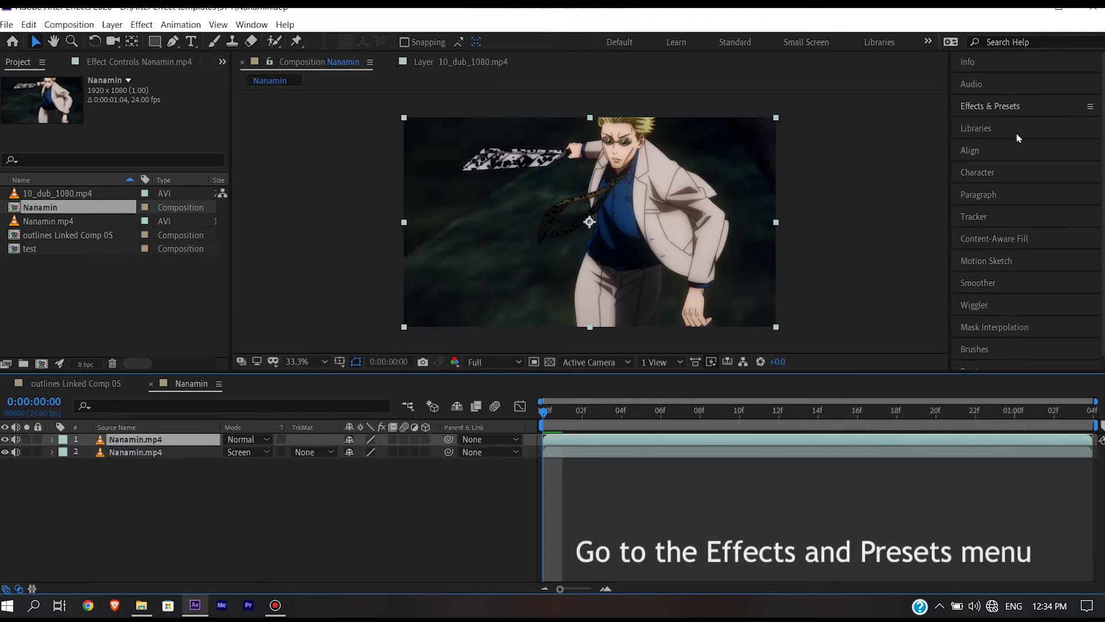
# Step: Search the effects for 'cartoon' and drag Sapphire S_Cartoon onto the top Nanamin.mp4 layer
pyautogui.click(1014, 107)
pyautogui.click(1015, 124)
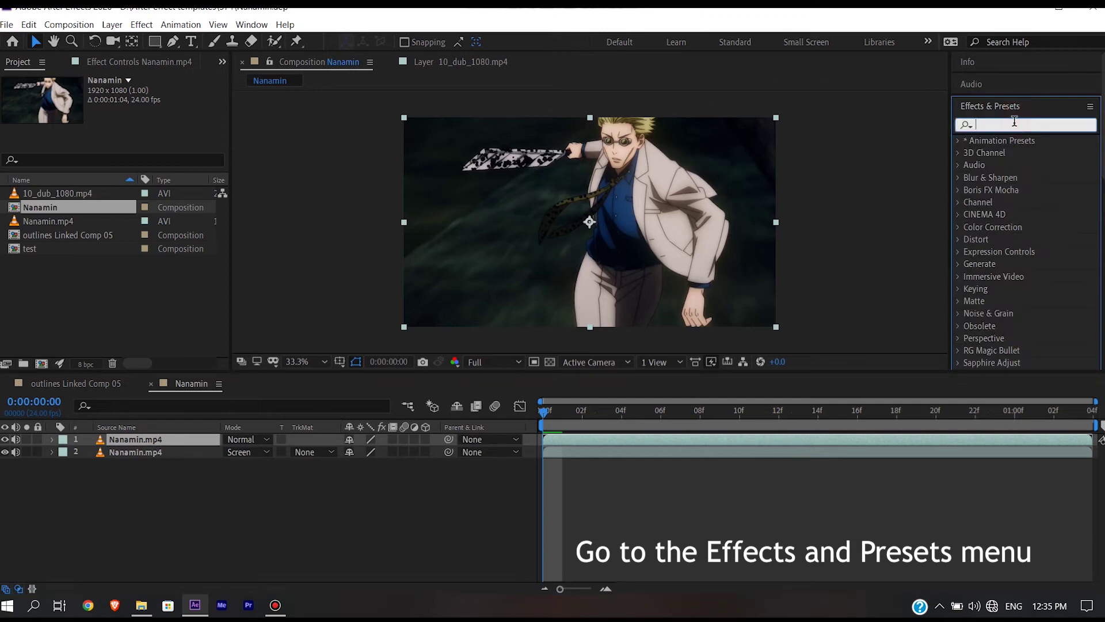
pyautogui.write('cartoon')
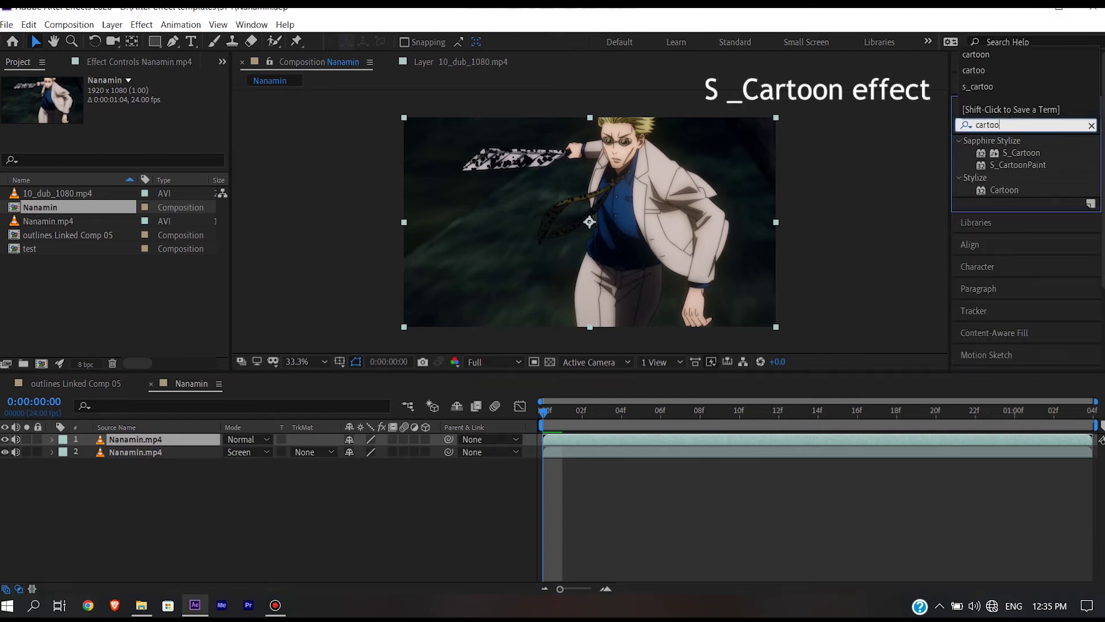
pyautogui.click(1022, 154)
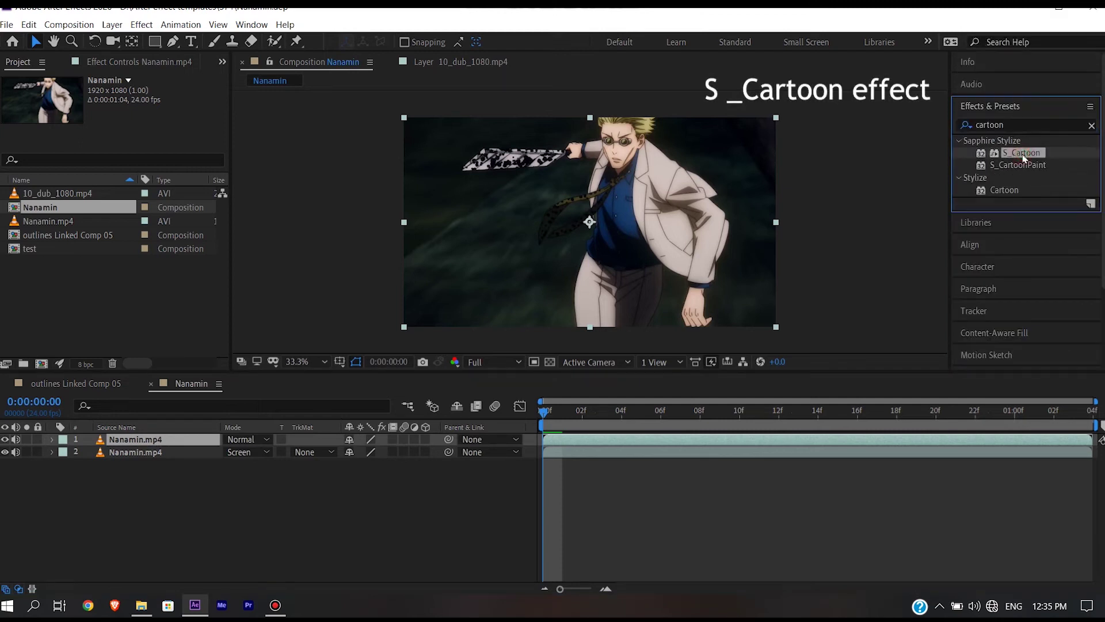
pyautogui.moveTo(1020, 155); pyautogui.dragTo(170, 443)
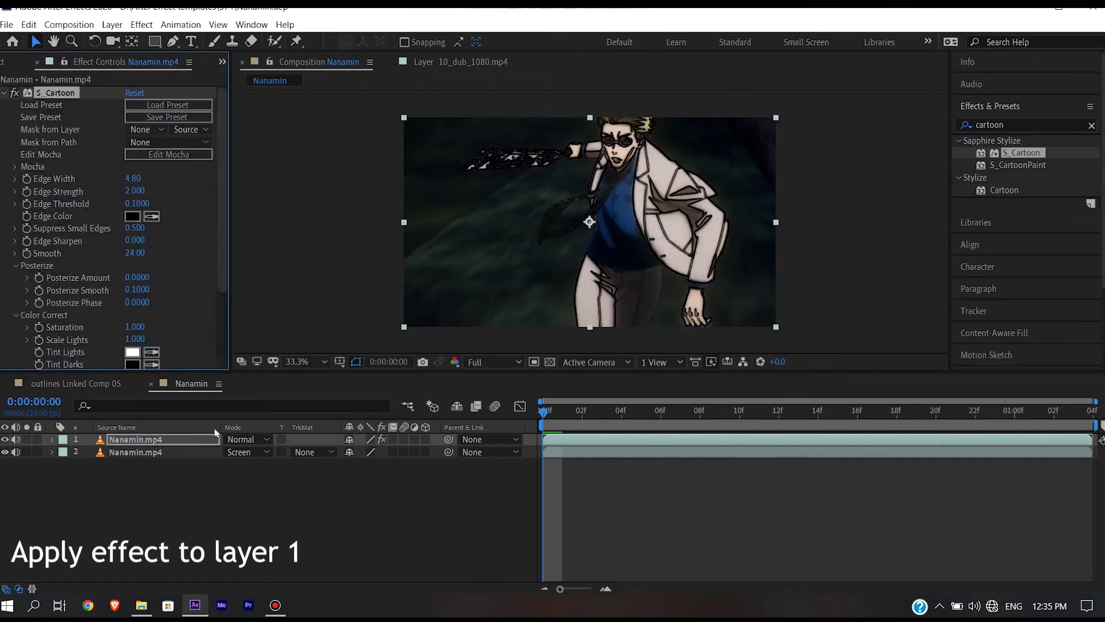
pyautogui.click(52, 440)
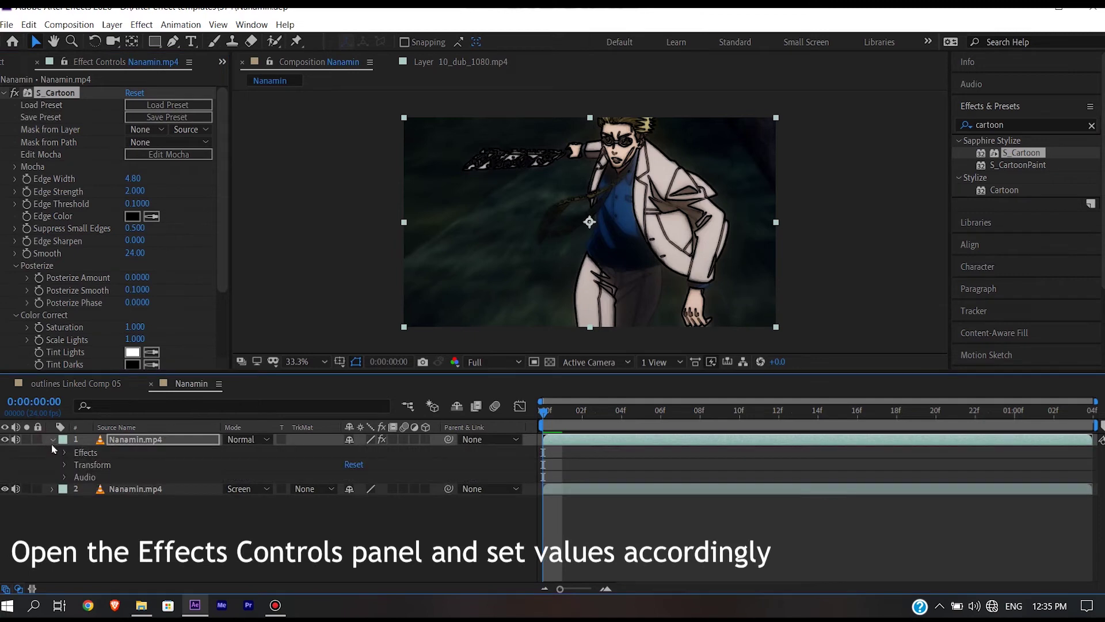
# Step: Set S_Cartoon Edge Width to 0, Edge Strength to 1.2 and Edge Threshold to 0.05
pyautogui.click(166, 440)
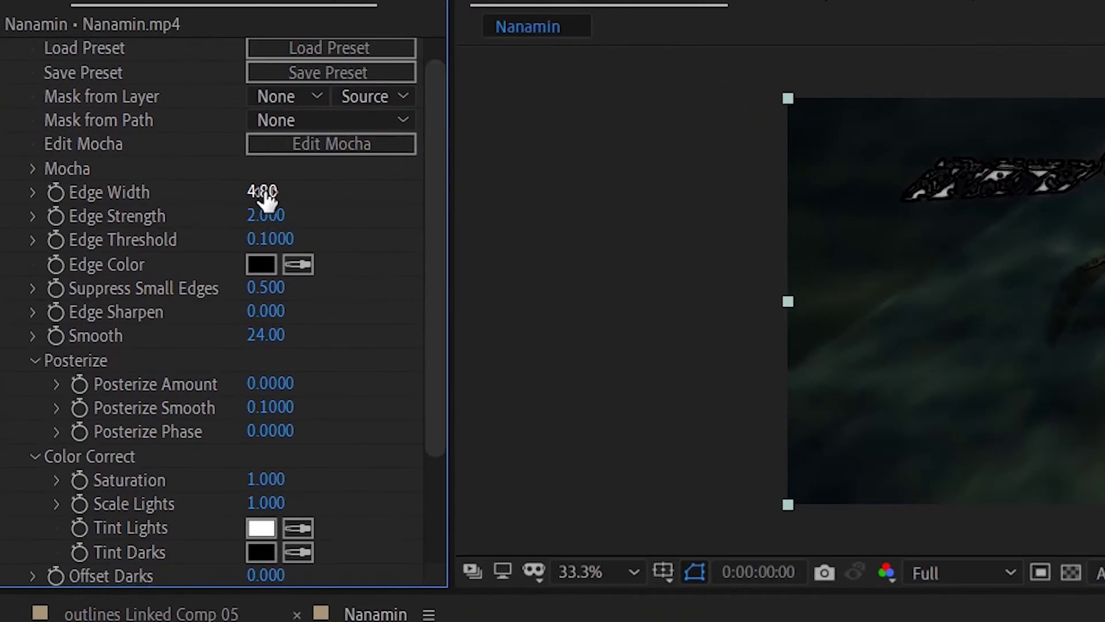
pyautogui.click(243, 190)
pyautogui.write('0')
pyautogui.press('Return')
pyautogui.click(275, 214)
pyautogui.write('2')
pyautogui.press('Return')
pyautogui.click(270, 239)
pyautogui.write('0')
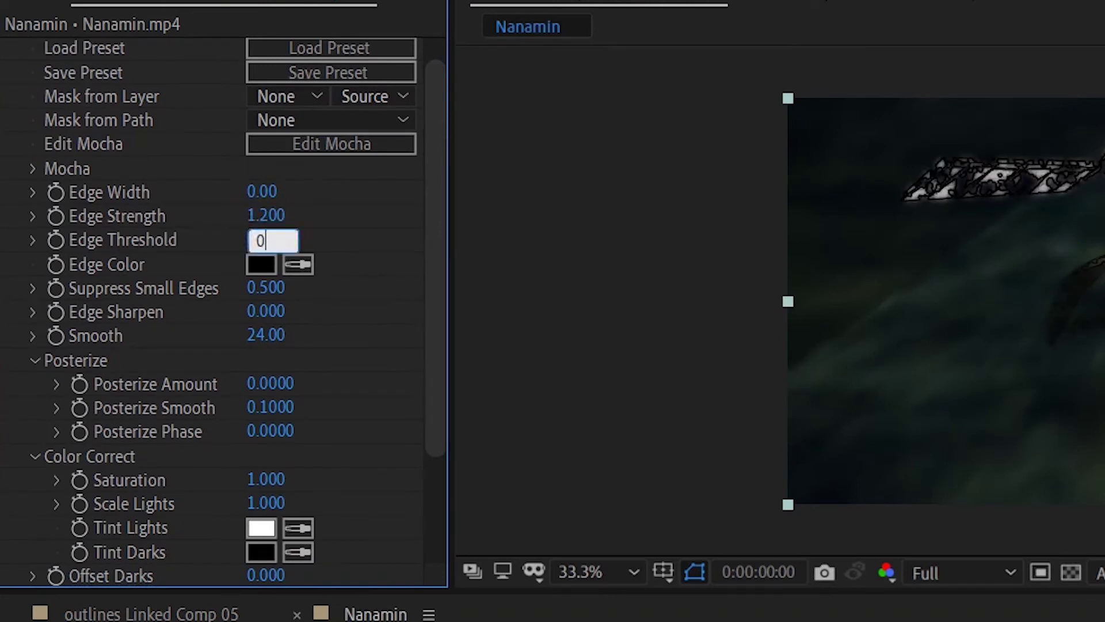
pyautogui.press('Return')
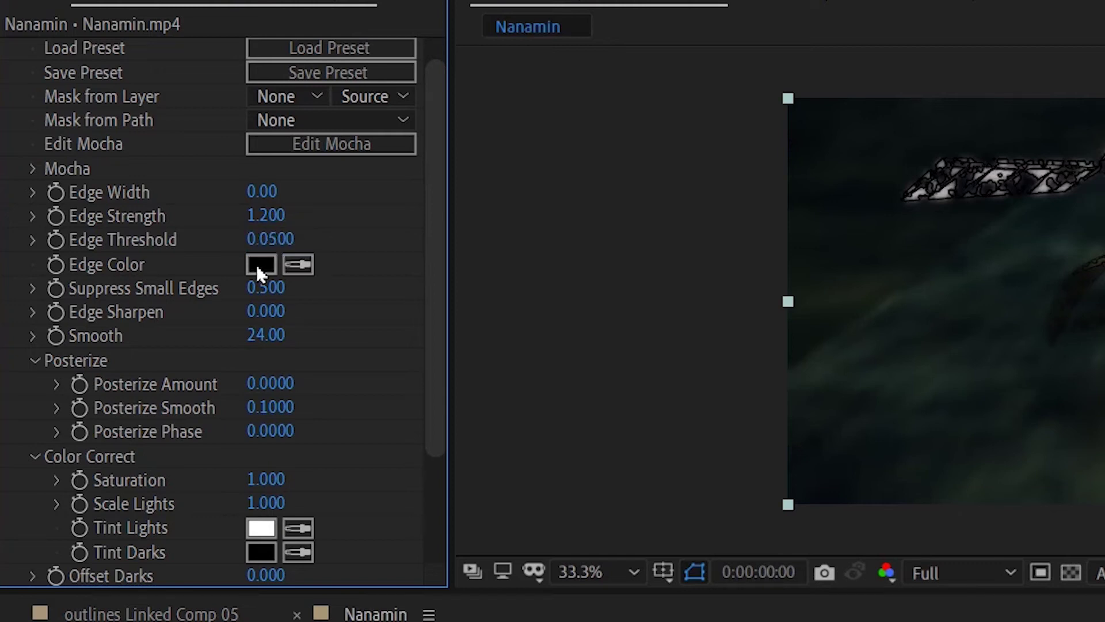
# Step: Make the Edge Color green, Suppress Small Edges 1, and Tint Lights black
pyautogui.click(257, 267)
pyautogui.moveTo(997, 593); pyautogui.dragTo(959, 586)
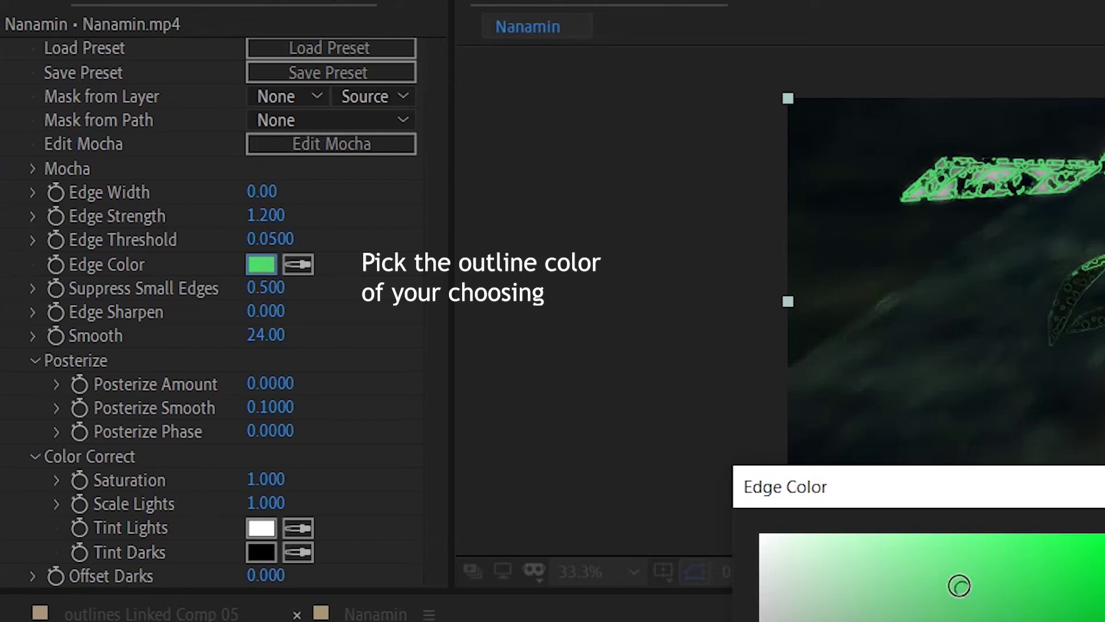
pyautogui.press('Return')
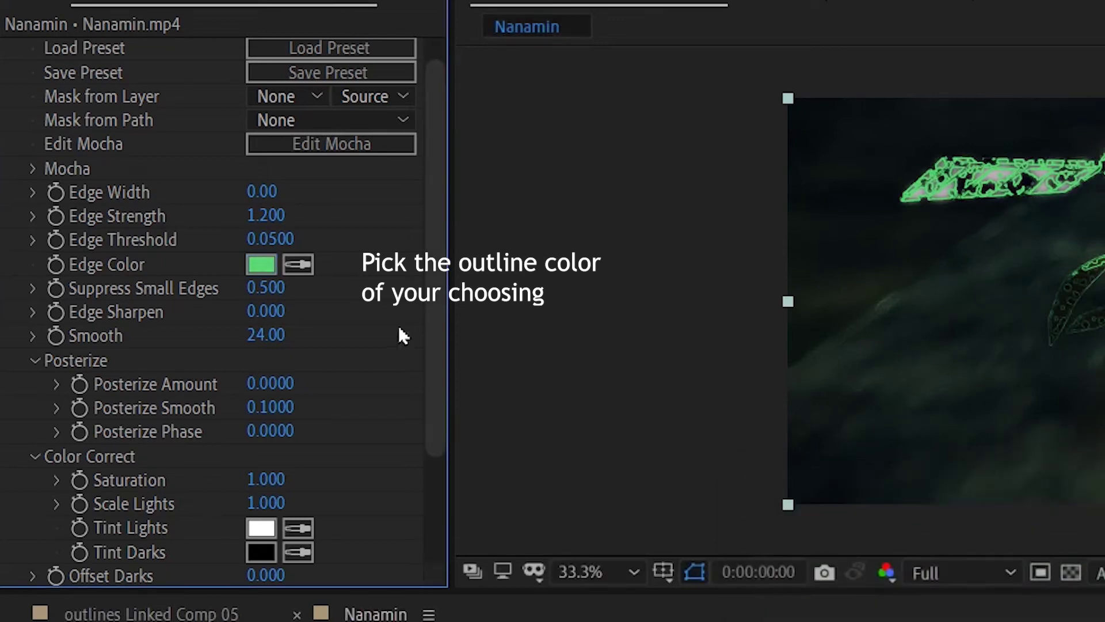
pyautogui.click(278, 288)
pyautogui.write('1')
pyautogui.press('Return')
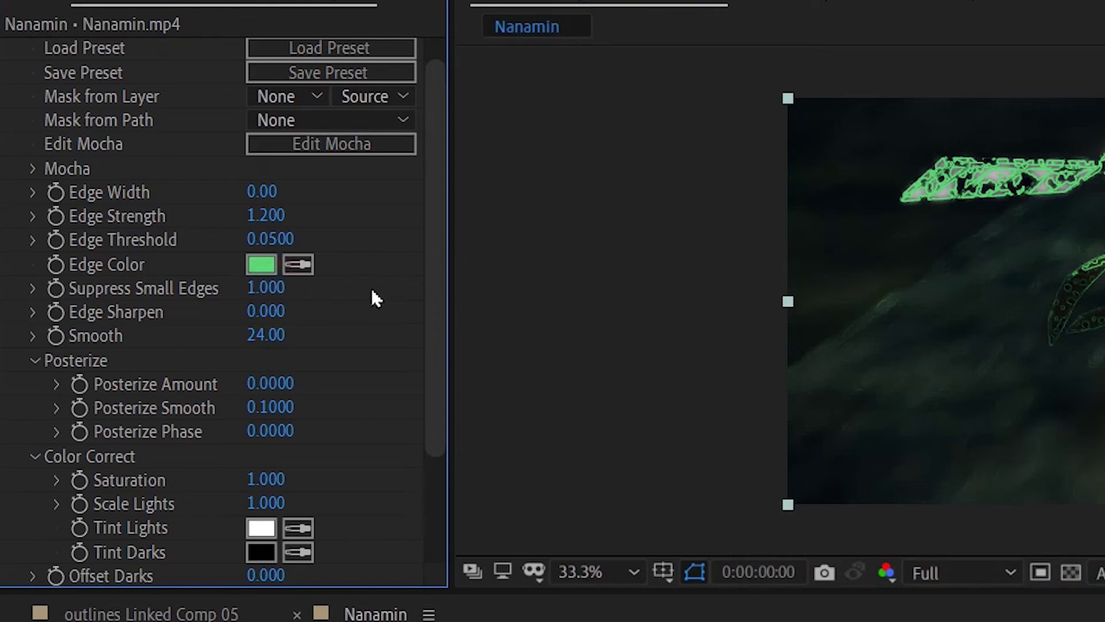
pyautogui.scroll(-1, 431, 387)
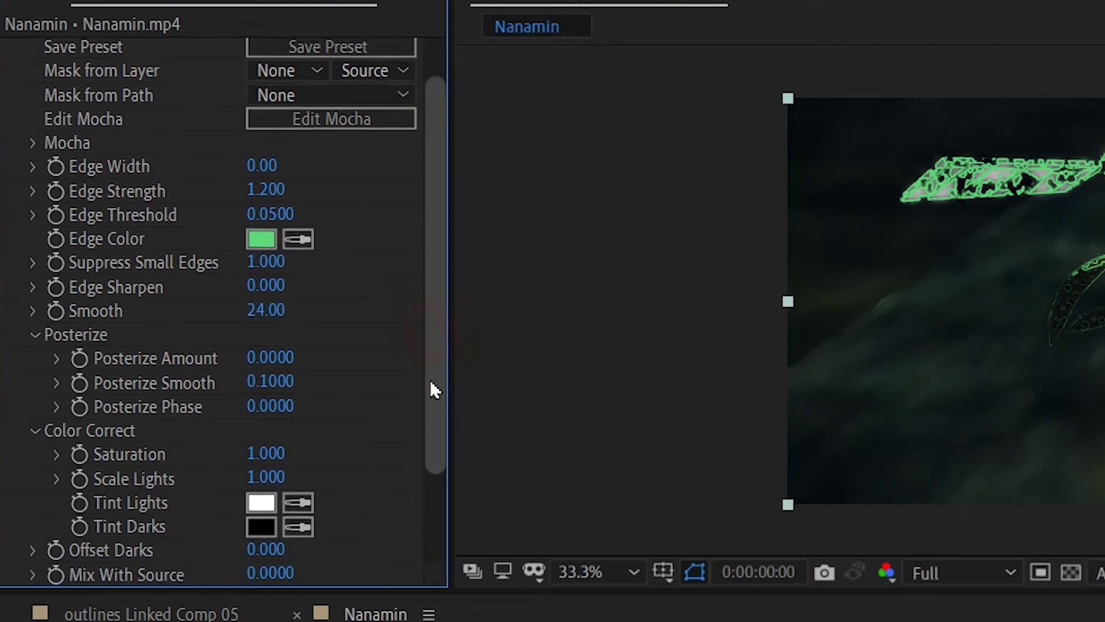
pyautogui.scroll(-3, 280, 449)
pyautogui.click(261, 436)
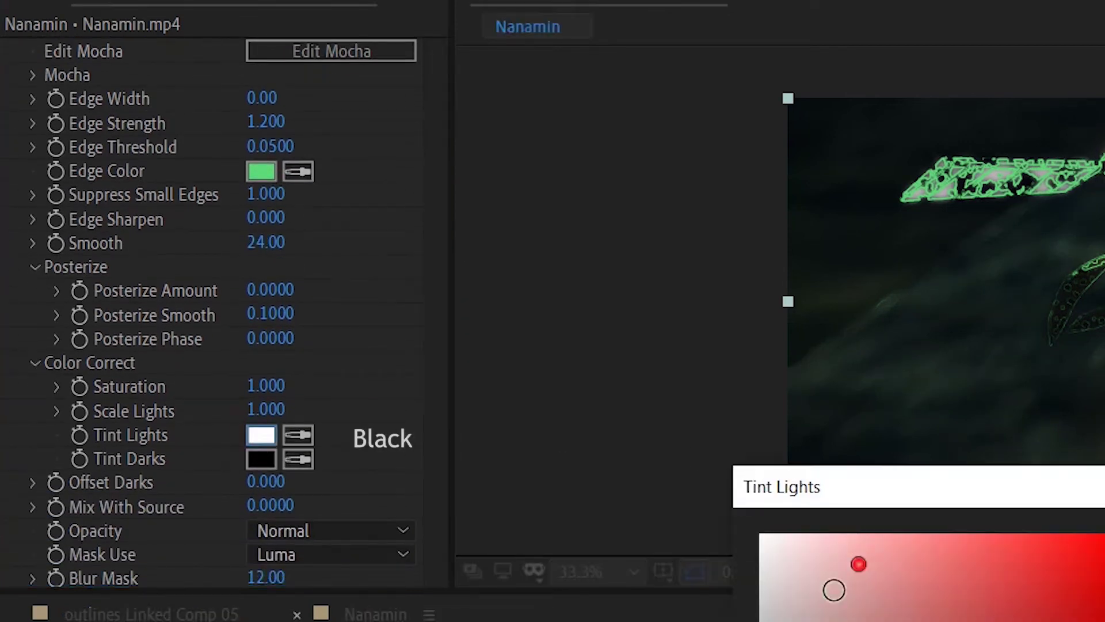
pyautogui.press('Return')
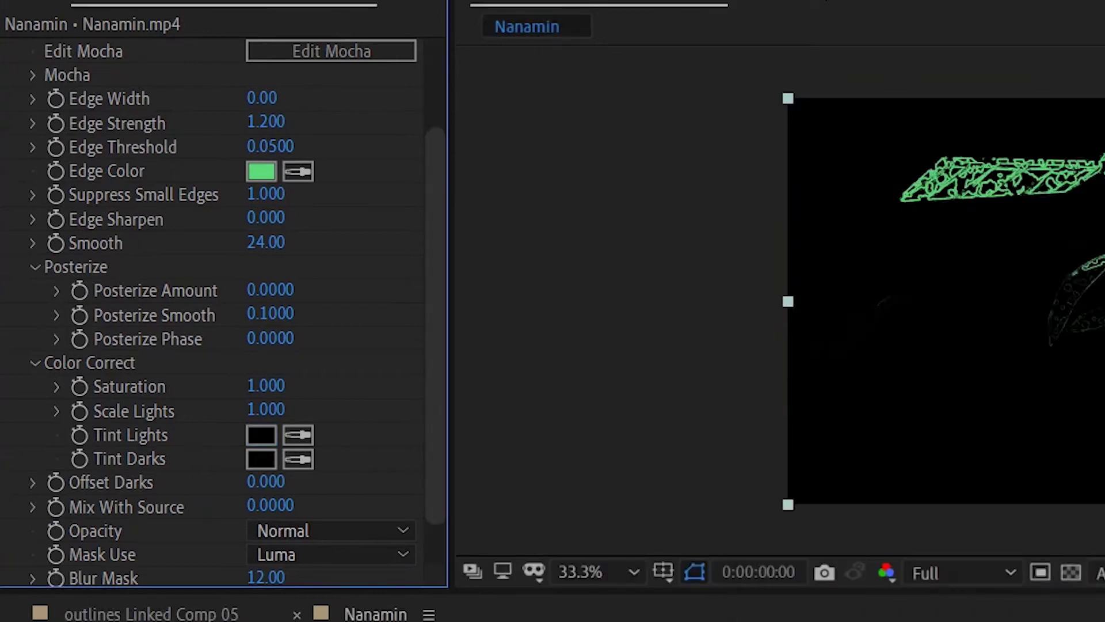
# Step: Scrub through later frames to preview the green outlines on black
pyautogui.click(841, 535)
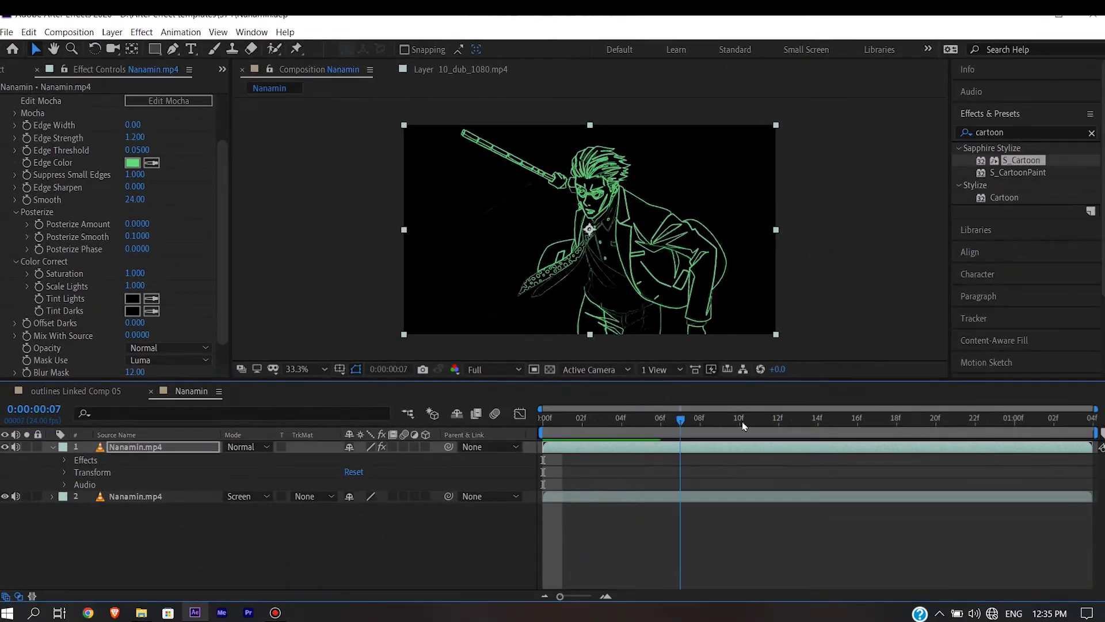
pyautogui.moveTo(863, 547)
pyautogui.mouseDown()
pyautogui.moveTo(774, 431)
pyautogui.moveTo(548, 425)
pyautogui.mouseUp()
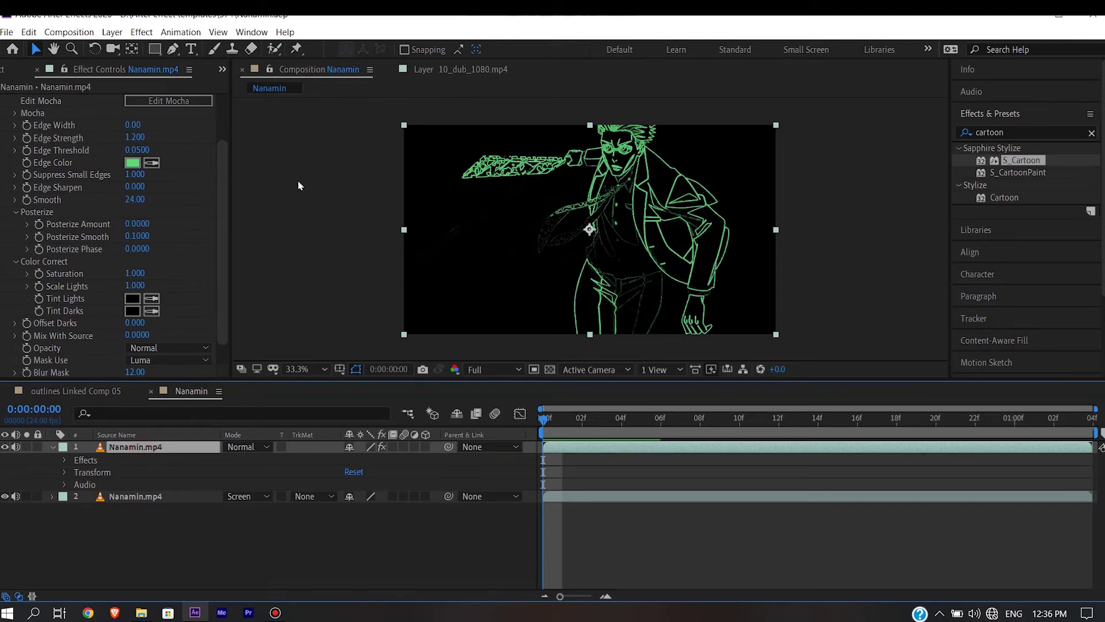
pyautogui.press('g')
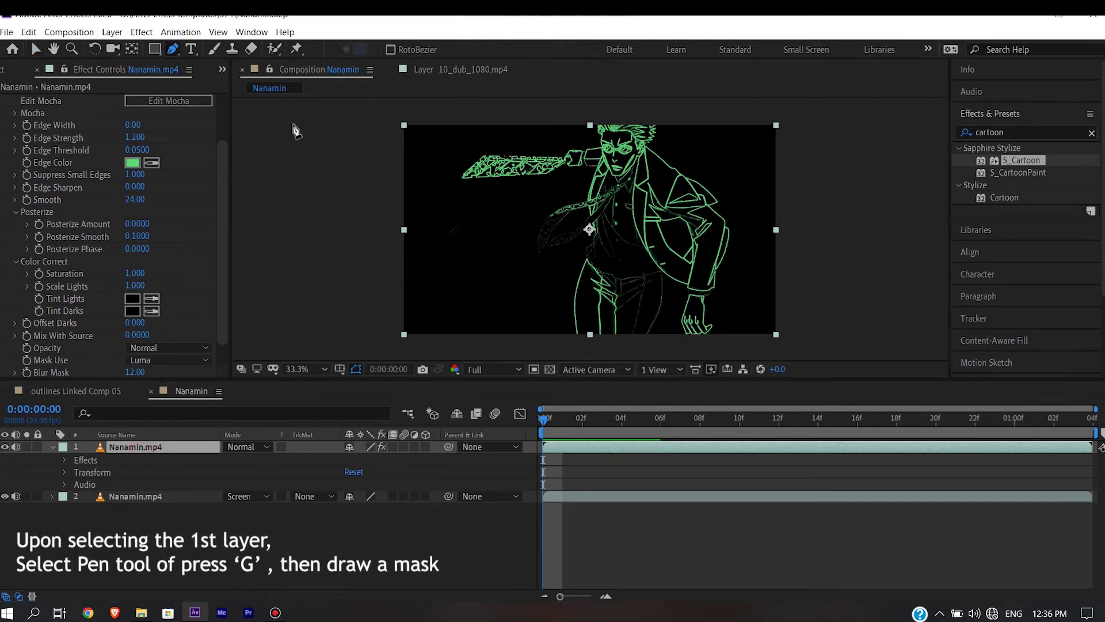
# Step: Draw a closed six-point Pen mask around the green-outlined character
pyautogui.click(568, 333)
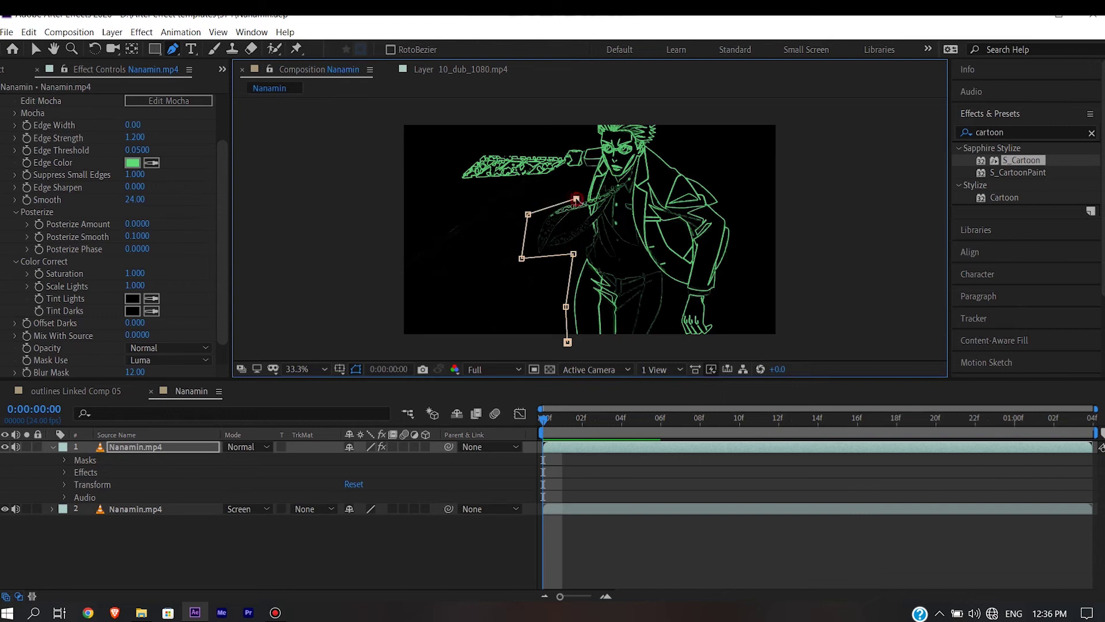
pyautogui.click(451, 189)
pyautogui.click(567, 144)
pyautogui.click(587, 114)
pyautogui.click(668, 113)
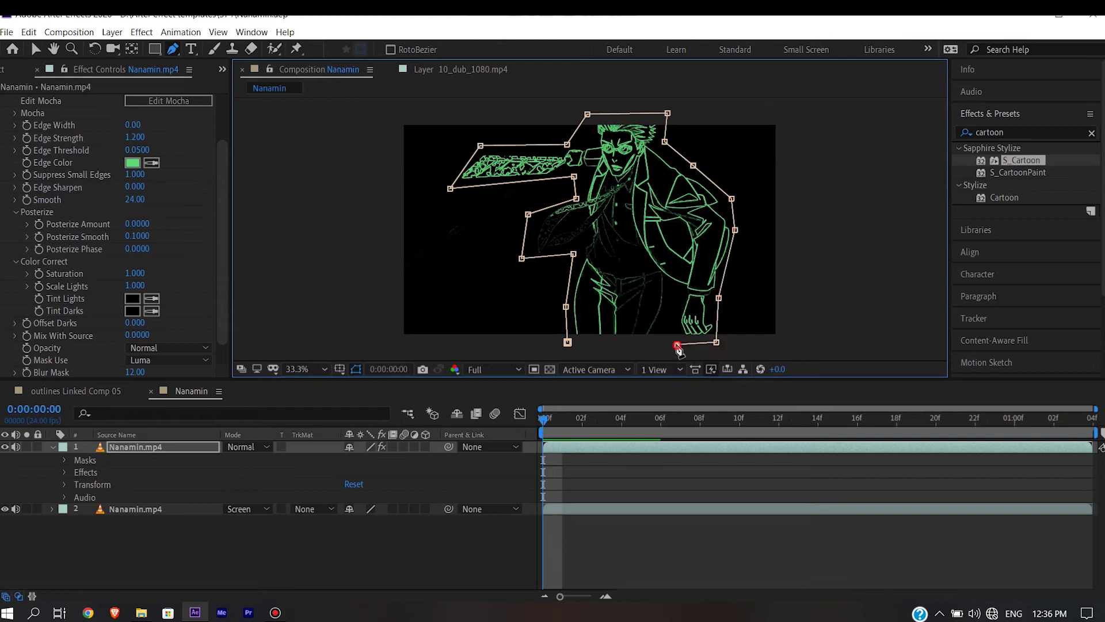
pyautogui.click(567, 343)
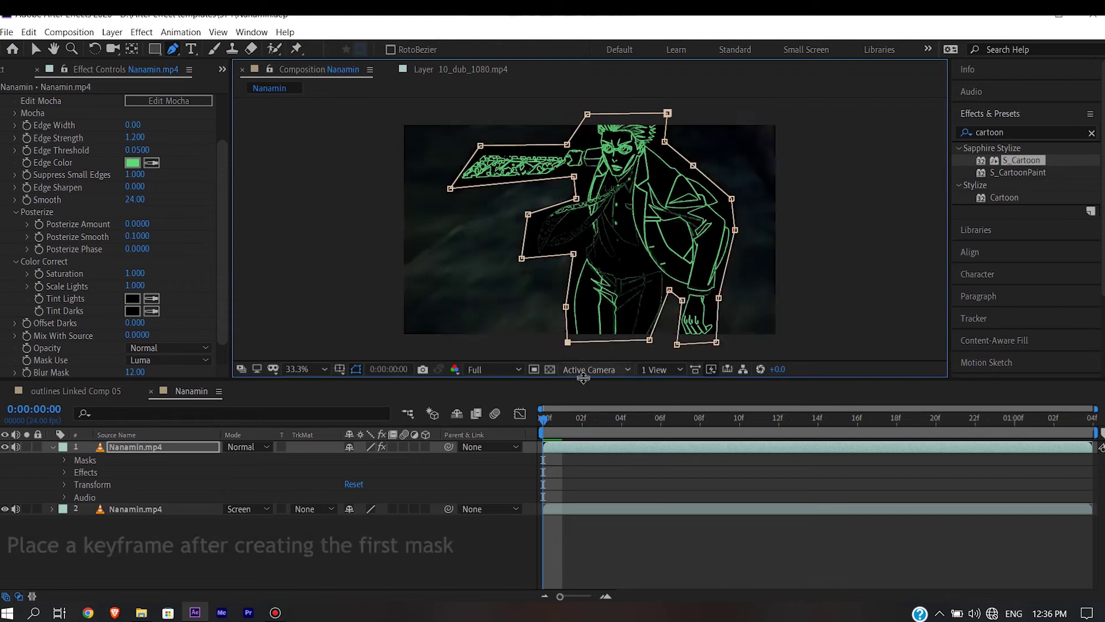
# Step: Show Mask 1's properties in the timeline and move to frame 1
pyautogui.click(65, 460)
pyautogui.click(77, 472)
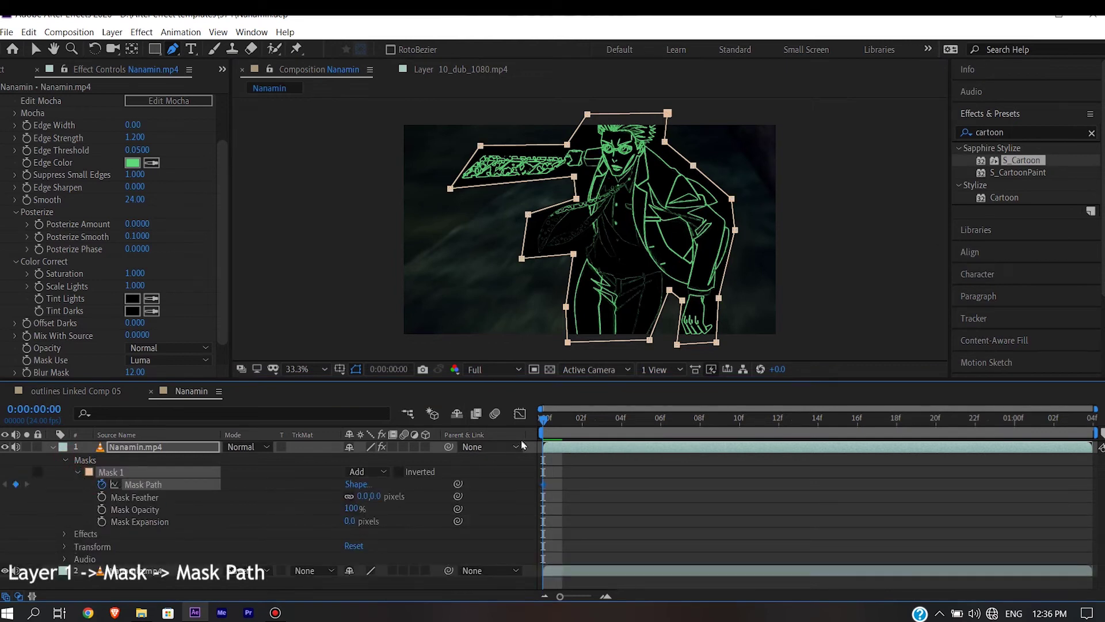
pyautogui.moveTo(550, 422); pyautogui.dragTo(562, 419)
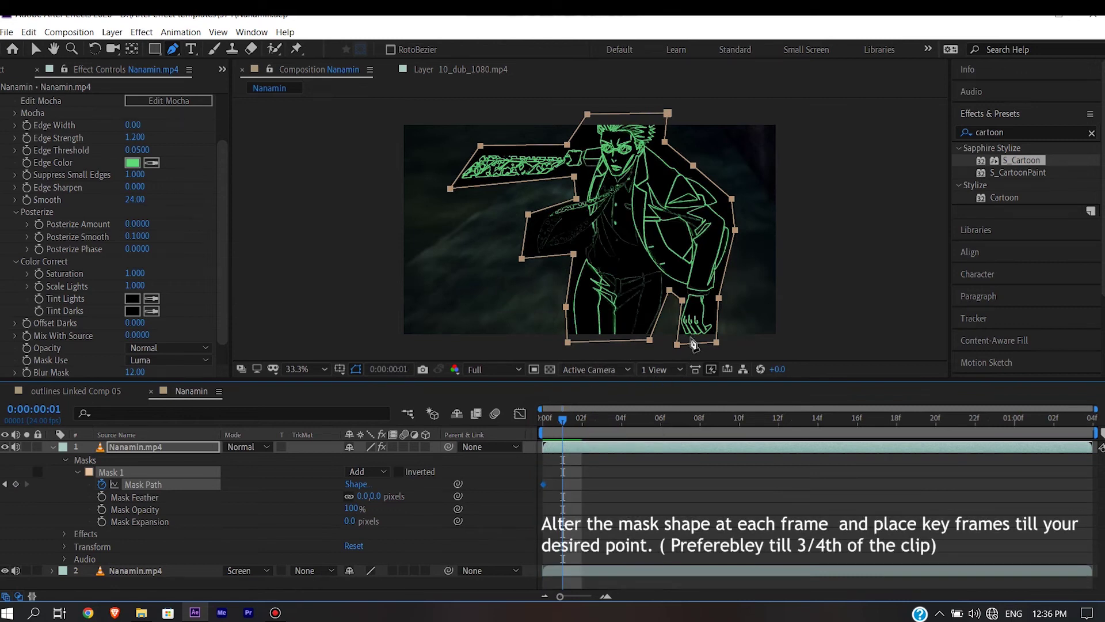
# Step: Add two bottom-edge mask points and reshape the mask to fit the character on the next frame
pyautogui.click(683, 300)
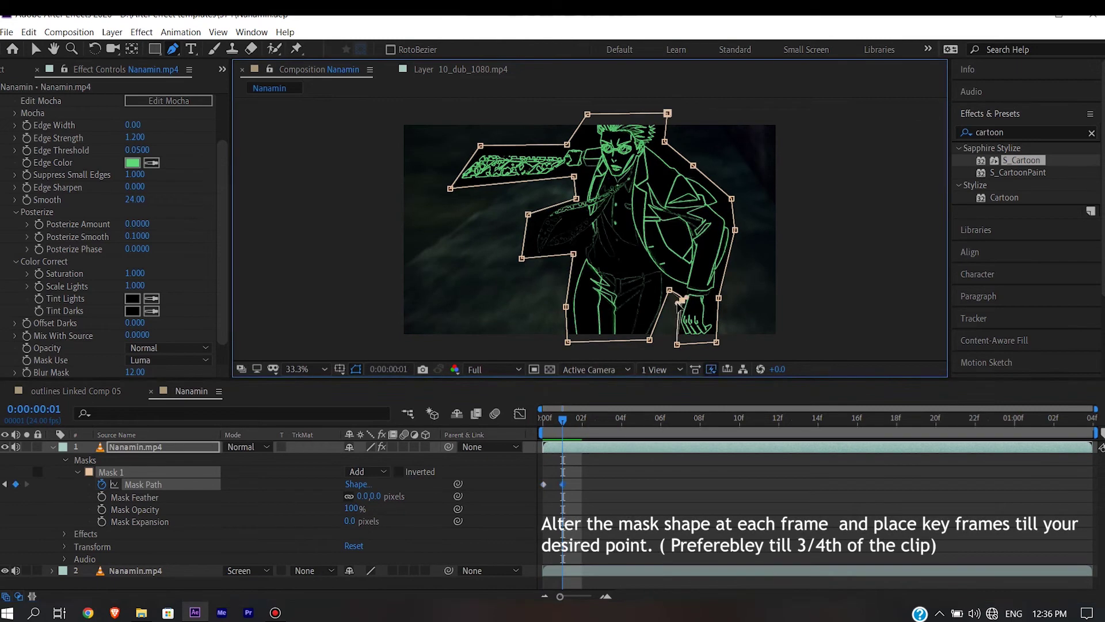
pyautogui.click(676, 343)
pyautogui.press('pagedown')
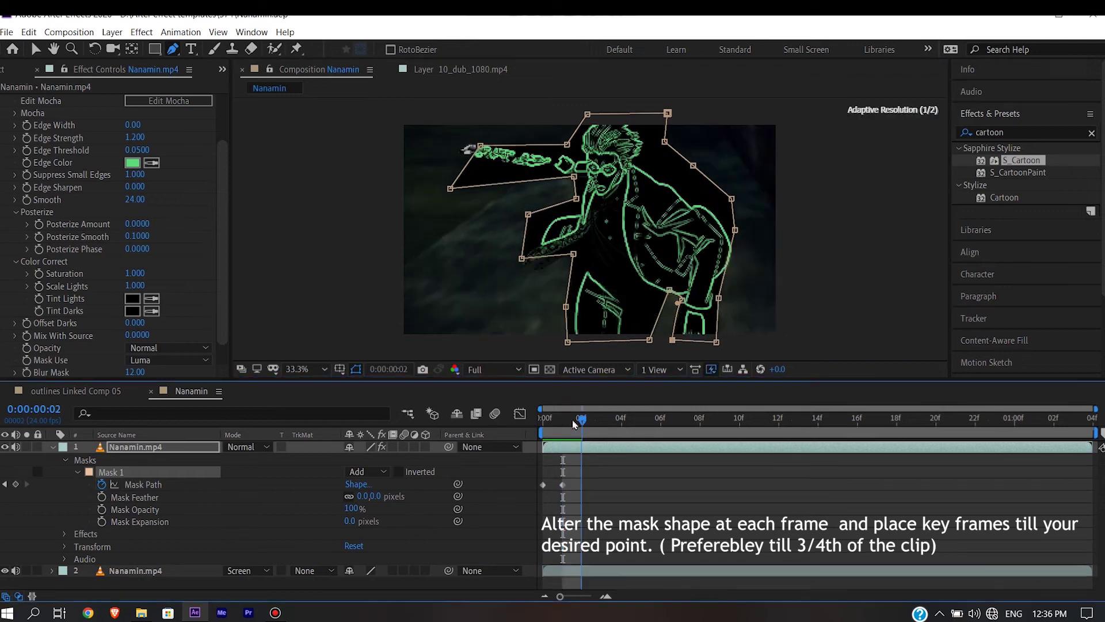
pyautogui.moveTo(522, 259); pyautogui.dragTo(516, 282)
pyautogui.moveTo(481, 146); pyautogui.dragTo(464, 133)
pyautogui.moveTo(450, 188); pyautogui.dragTo(448, 160)
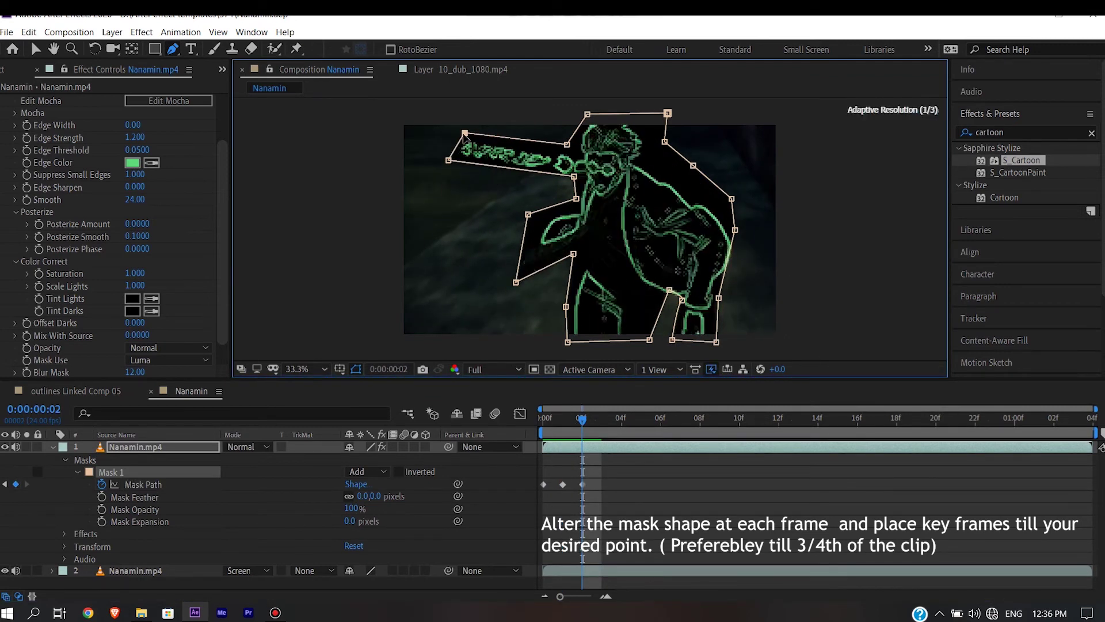
pyautogui.moveTo(665, 142); pyautogui.dragTo(653, 160)
pyautogui.moveTo(693, 165)
pyautogui.mouseDown()
pyautogui.moveTo(689, 185)
pyautogui.moveTo(727, 203)
pyautogui.moveTo(744, 232)
pyautogui.mouseUp()
pyautogui.moveTo(719, 298); pyautogui.dragTo(673, 302)
pyautogui.click(649, 340)
pyautogui.moveTo(650, 340); pyautogui.dragTo(656, 340)
# Step: Refit the mask on the following frame and scrub to frame 16 to review the animation
pyautogui.press('pagedown')
pyautogui.moveTo(573, 254); pyautogui.dragTo(578, 261)
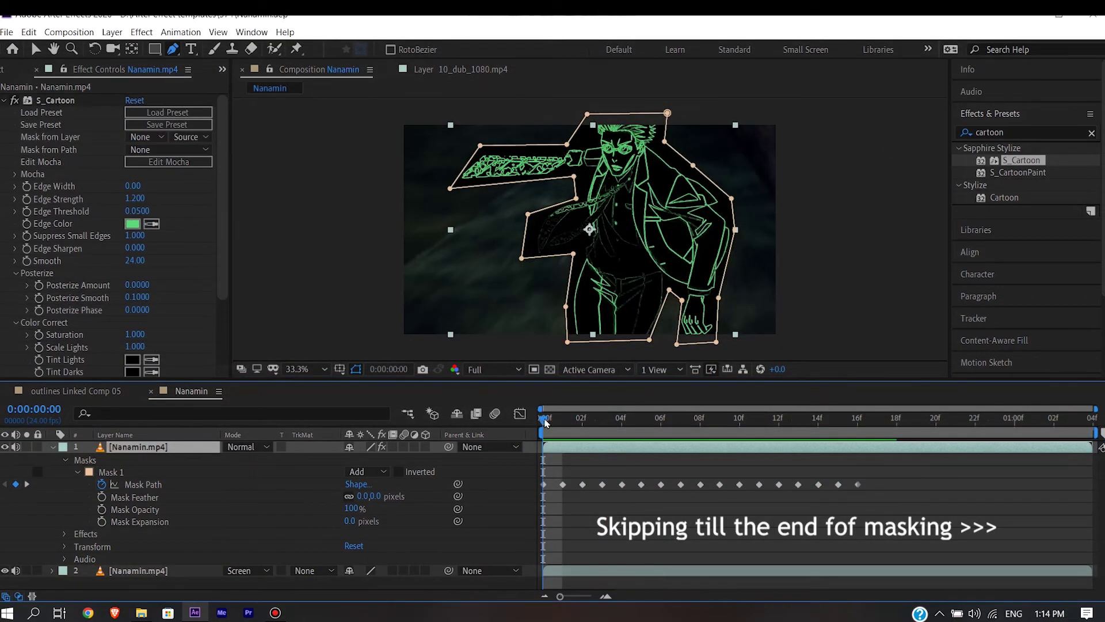
pyautogui.moveTo(546, 423); pyautogui.dragTo(837, 431)
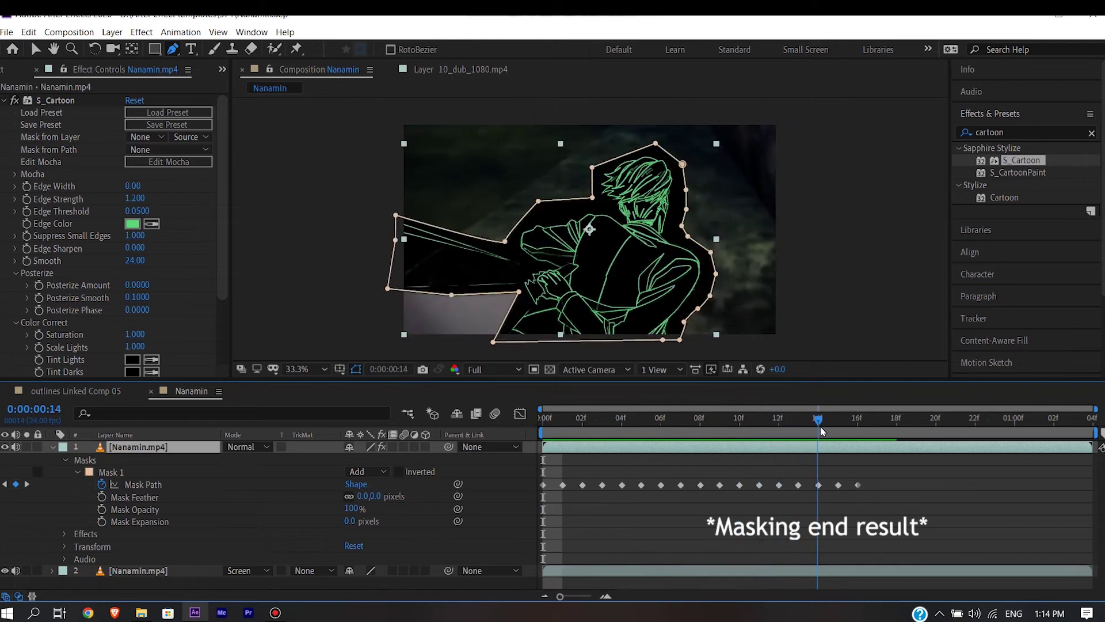
pyautogui.moveTo(849, 430); pyautogui.dragTo(858, 429)
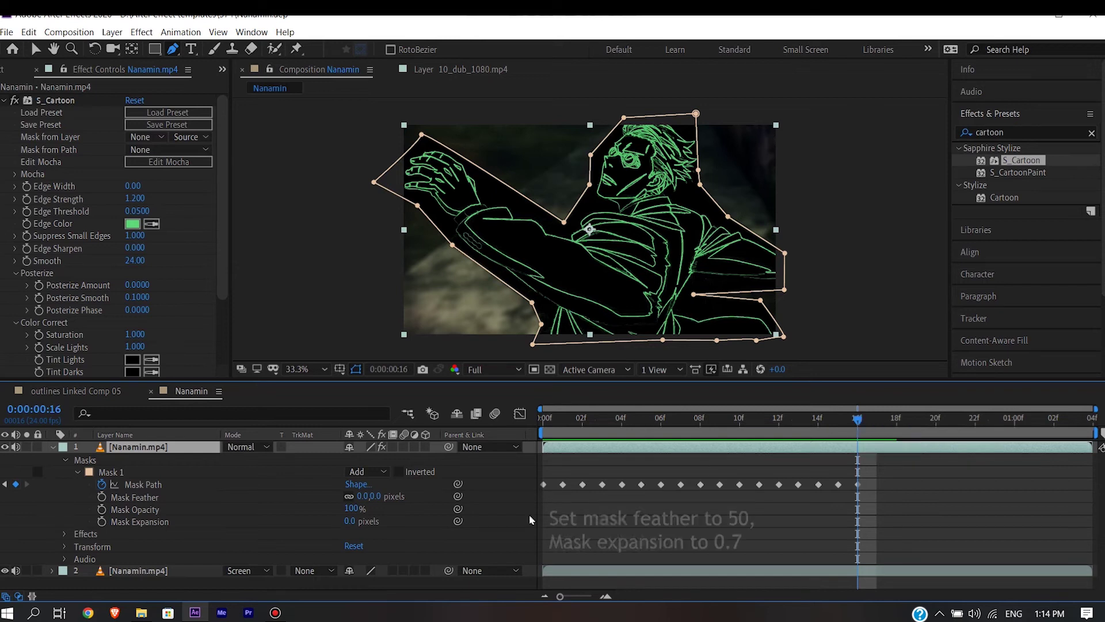
# Step: Give Mask 1 a 50-pixel Mask Feather and 0.7-pixel Mask Expansion
pyautogui.click(376, 495)
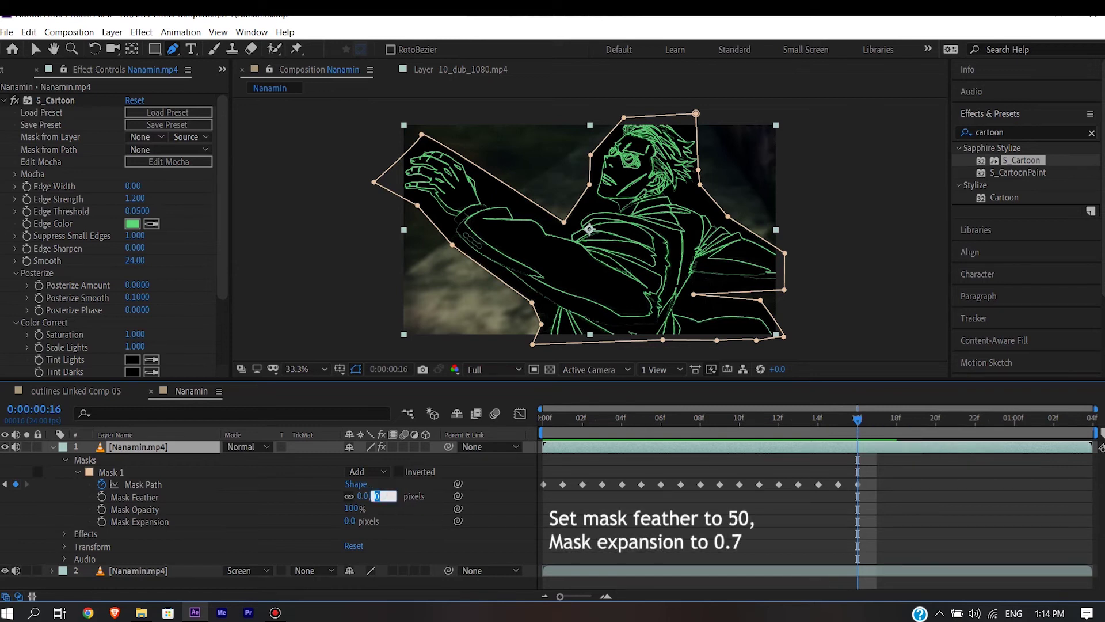
pyautogui.write('50')
pyautogui.press('Return')
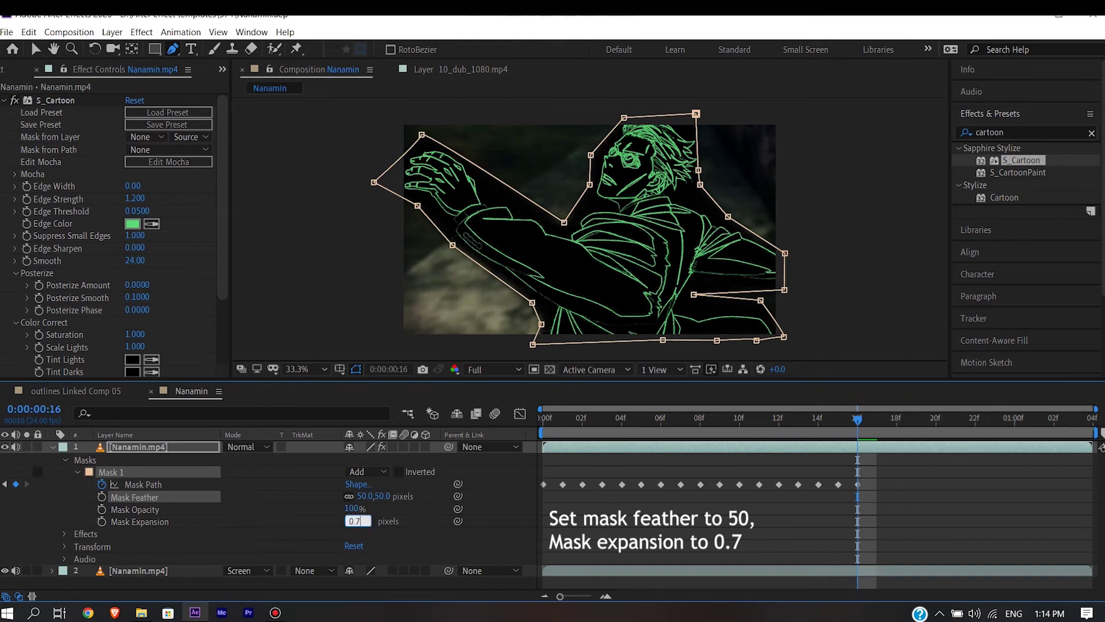
pyautogui.press('Return')
pyautogui.click(184, 563)
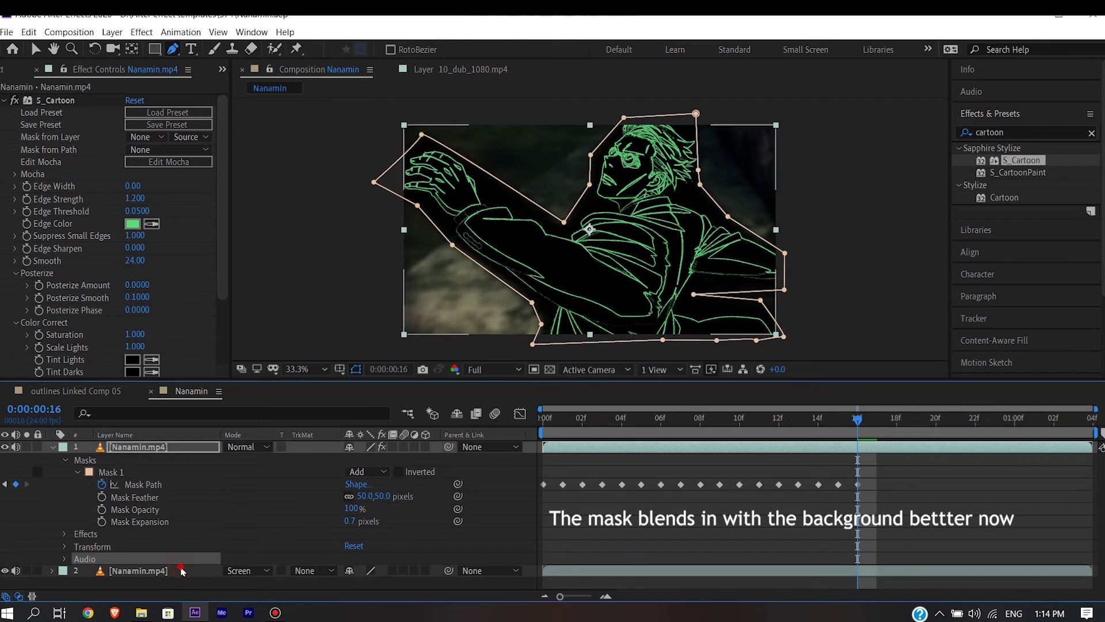
pyautogui.click(181, 570)
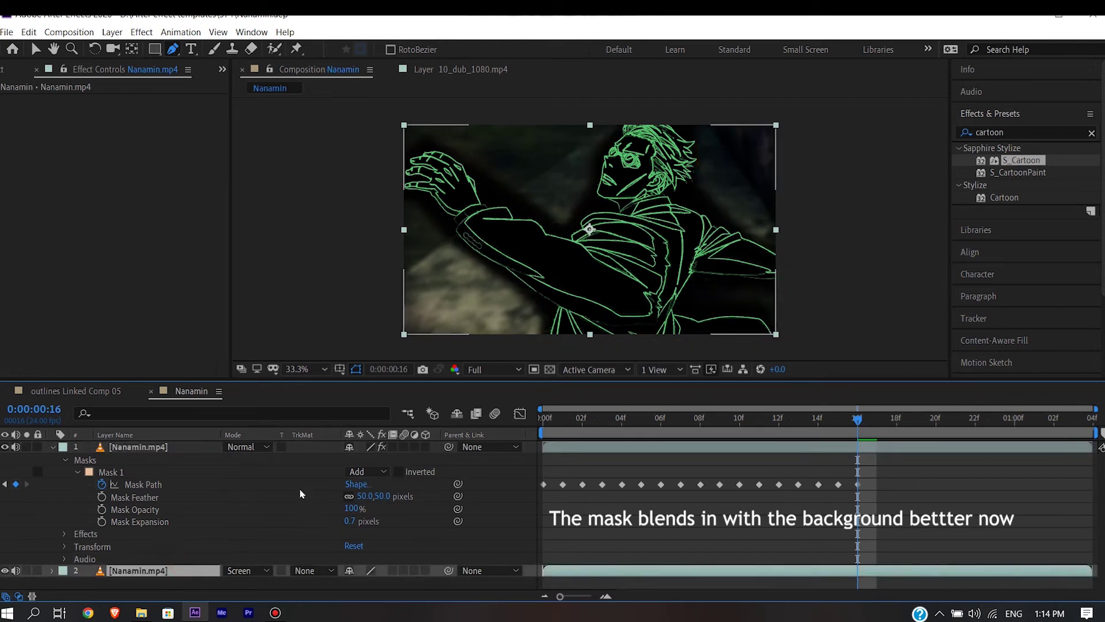
pyautogui.click(170, 447)
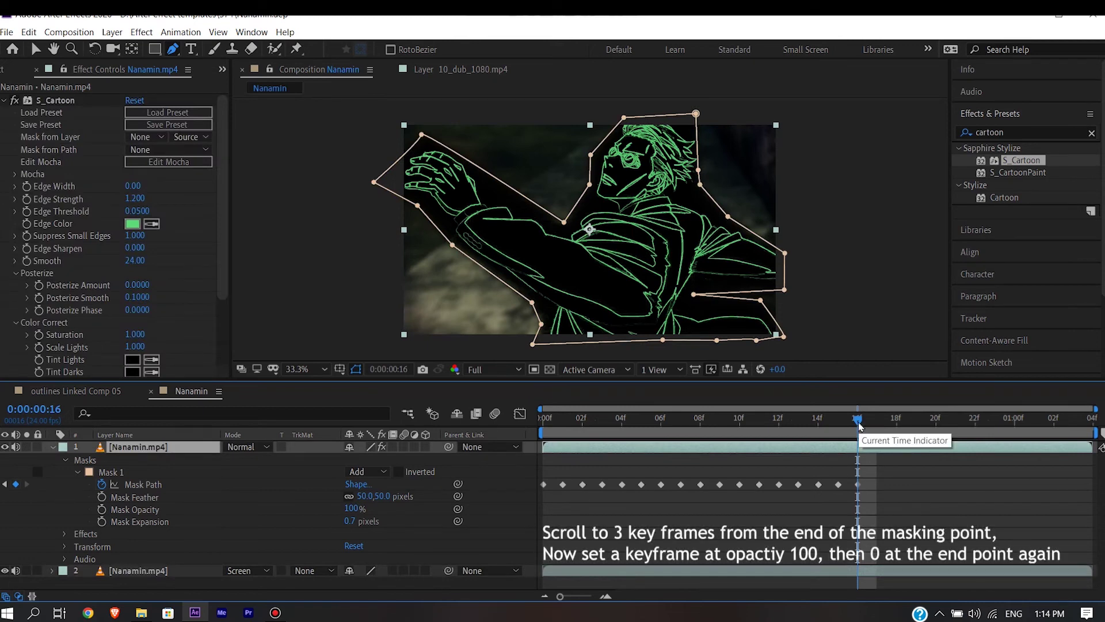
# Step: Keyframe Mask Opacity at 100% on frame 13 and 0% on frame 16
pyautogui.click(859, 424)
pyautogui.moveTo(849, 426); pyautogui.dragTo(799, 426)
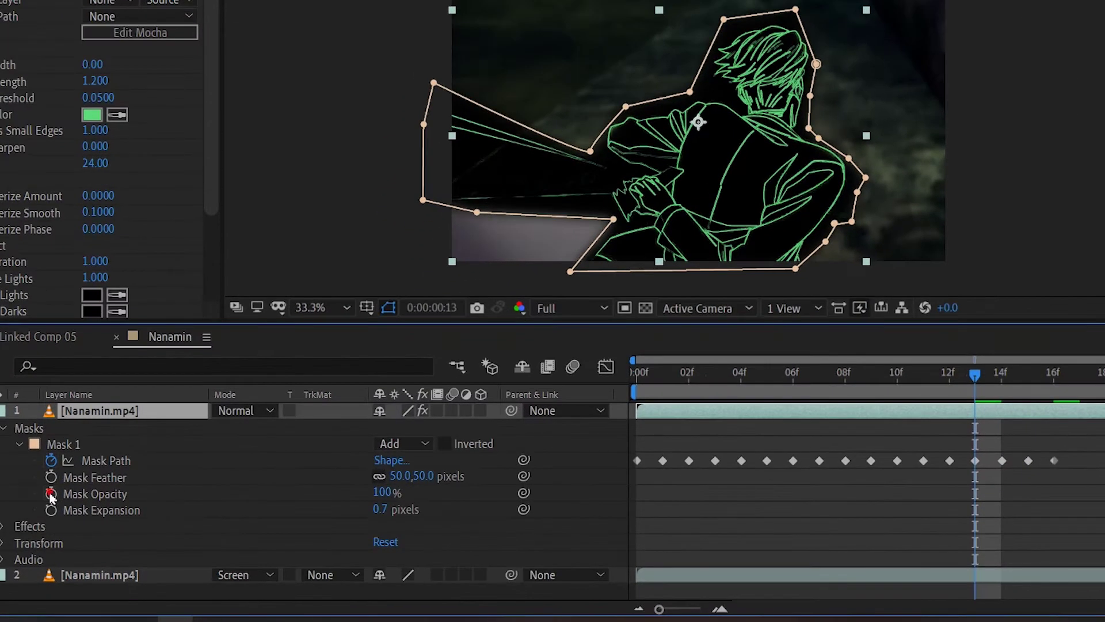
pyautogui.click(50, 493)
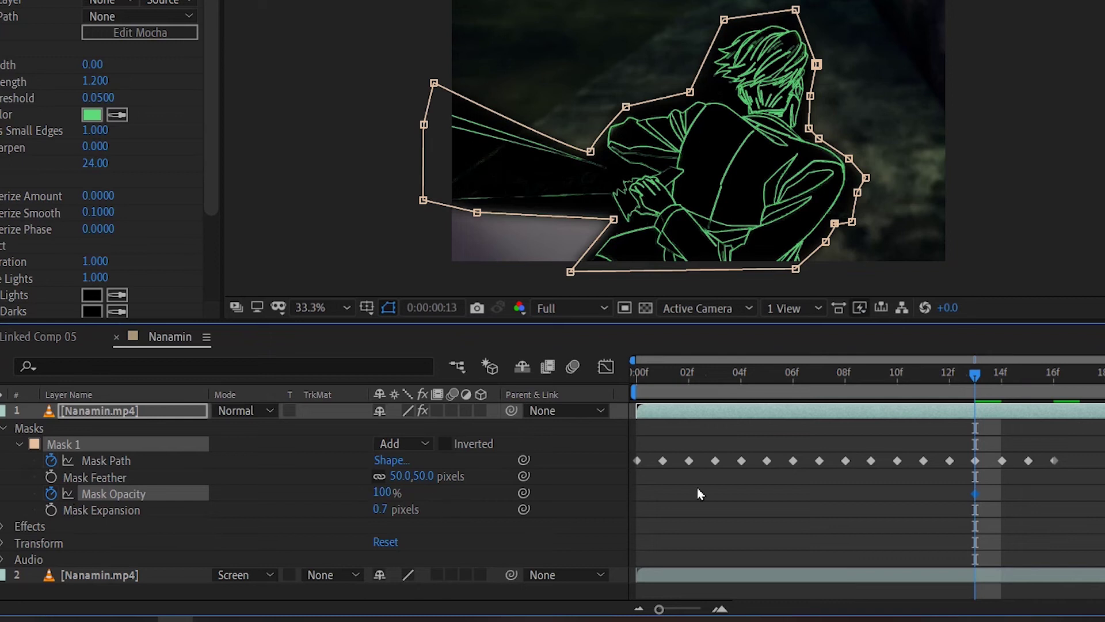
pyautogui.moveTo(974, 381); pyautogui.dragTo(1057, 383)
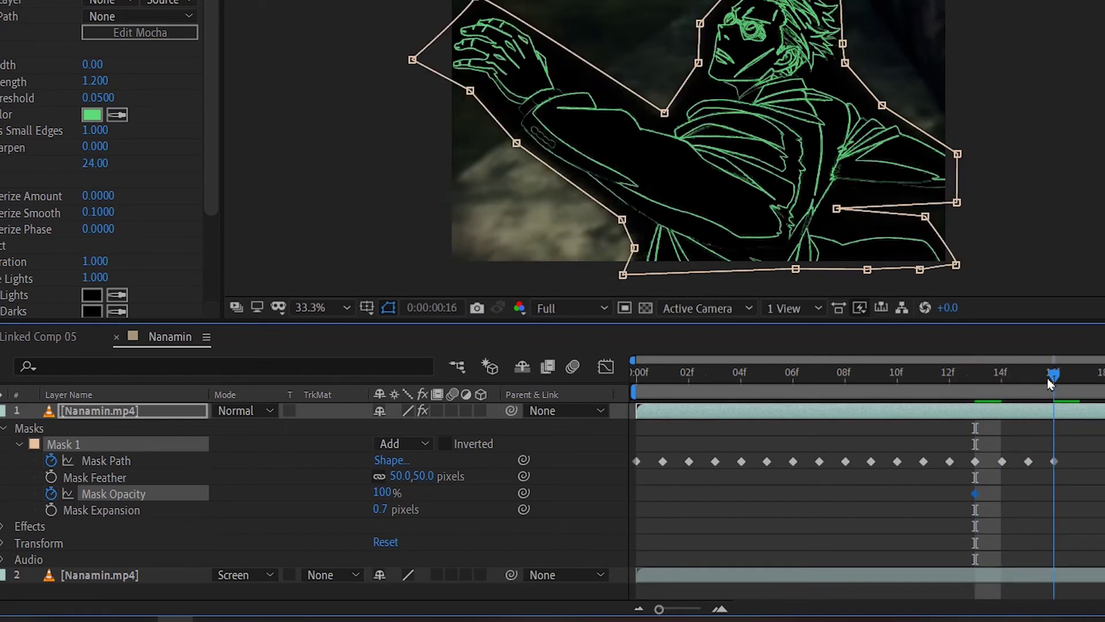
pyautogui.click(388, 492)
pyautogui.write('0')
pyautogui.press('Return')
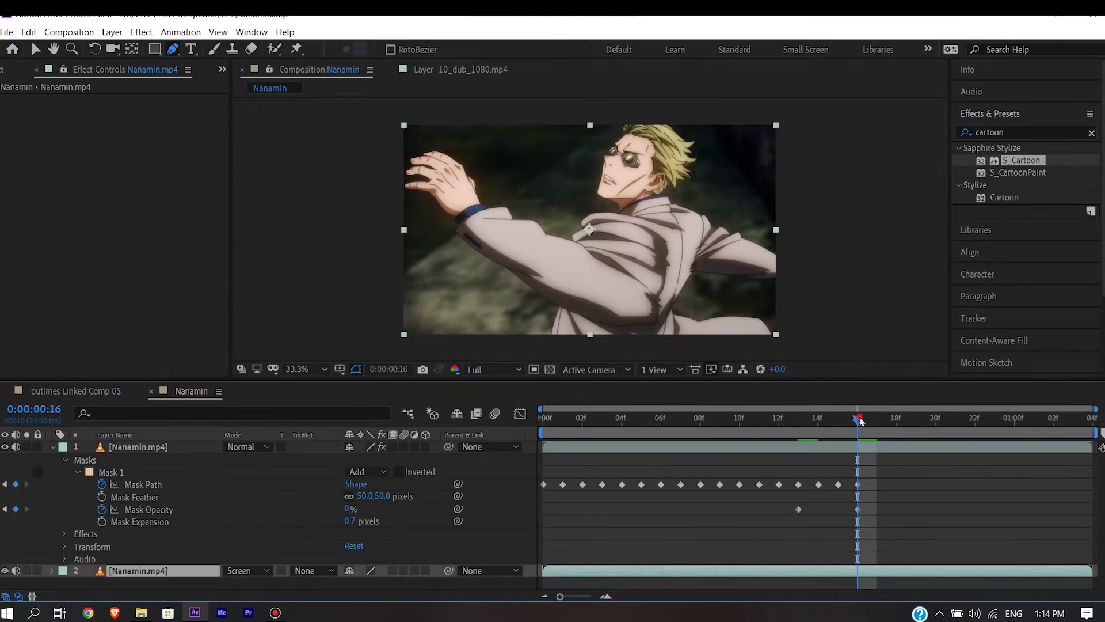
pyautogui.moveTo(858, 420)
pyautogui.mouseDown()
pyautogui.moveTo(680, 425)
pyautogui.moveTo(857, 429)
pyautogui.mouseUp()
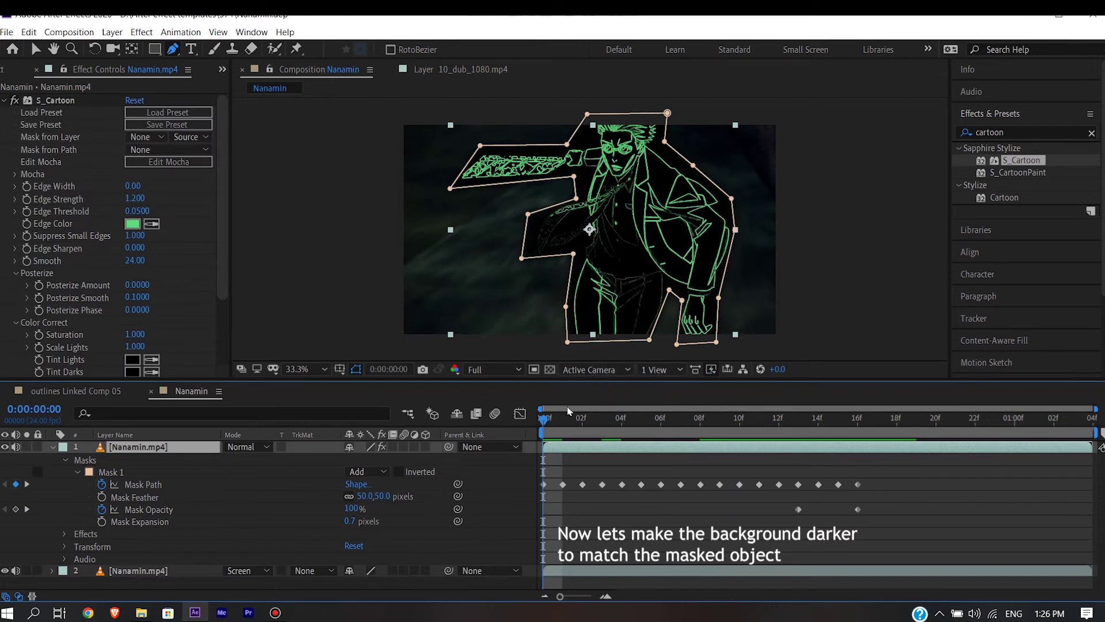
# Step: Apply Lumetri Color to the second Nanamin.mp4 layer
pyautogui.click(174, 572)
pyautogui.click(1041, 131)
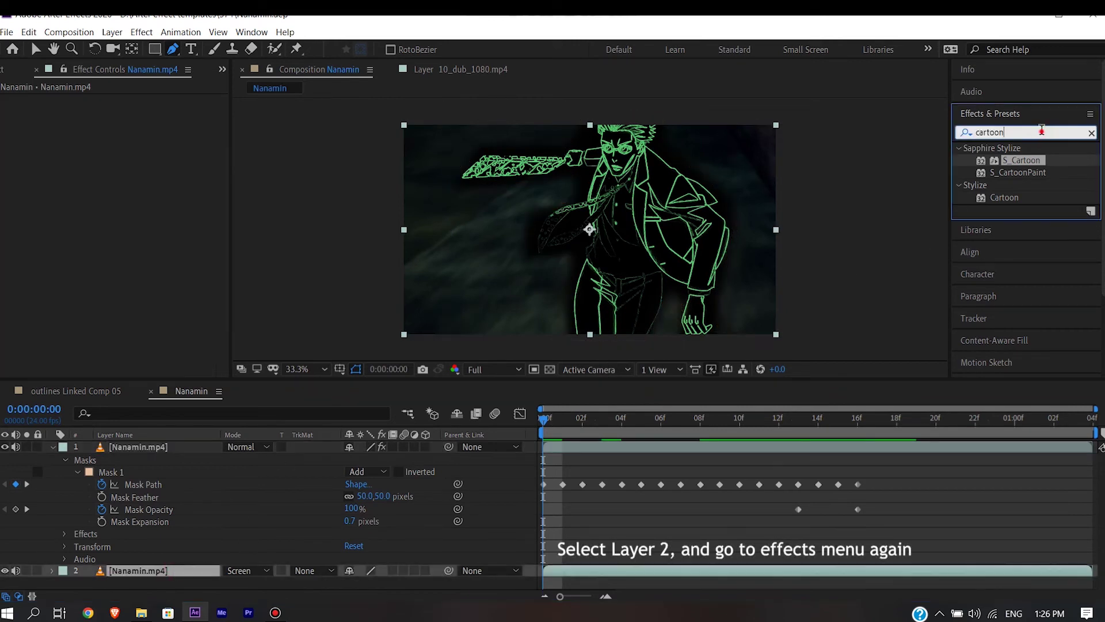
pyautogui.write('lumetri')
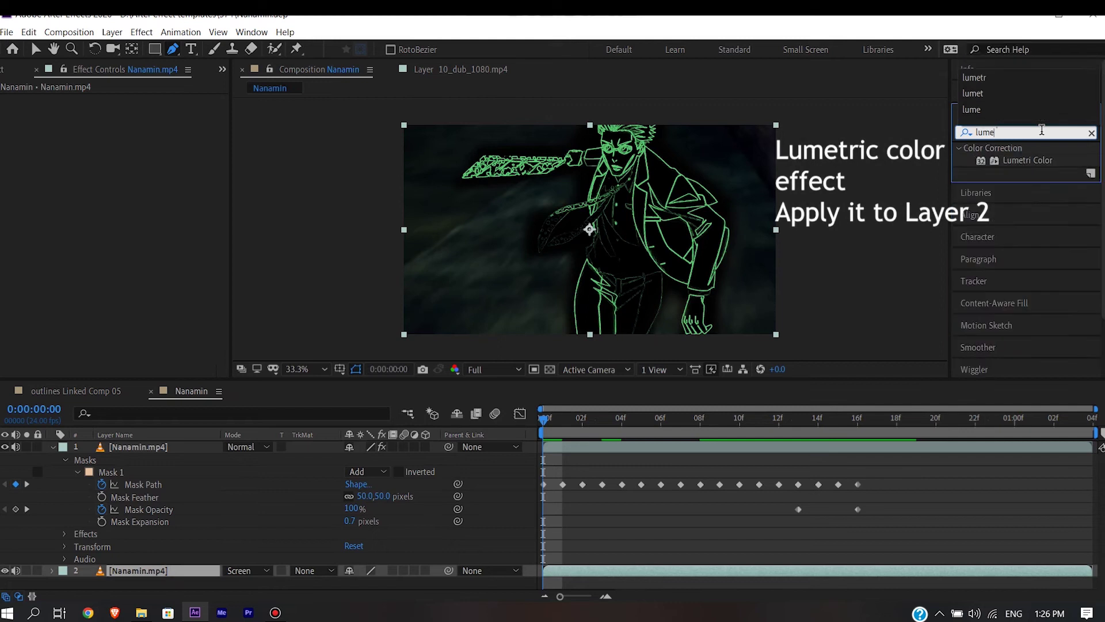
pyautogui.press('BackSpace')
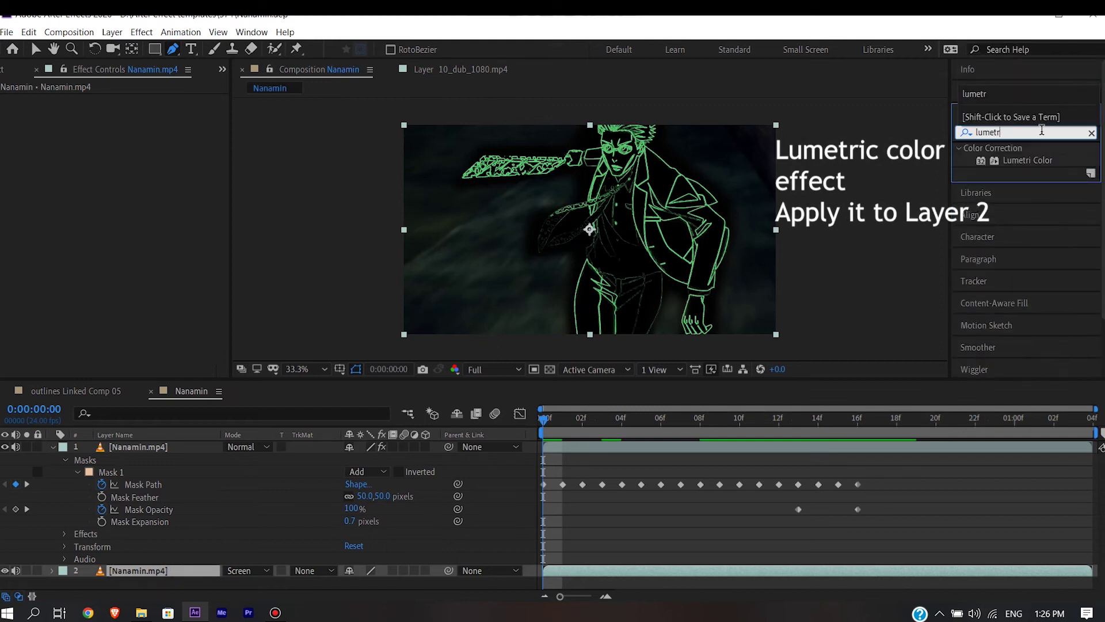
pyautogui.moveTo(1034, 161); pyautogui.dragTo(194, 574)
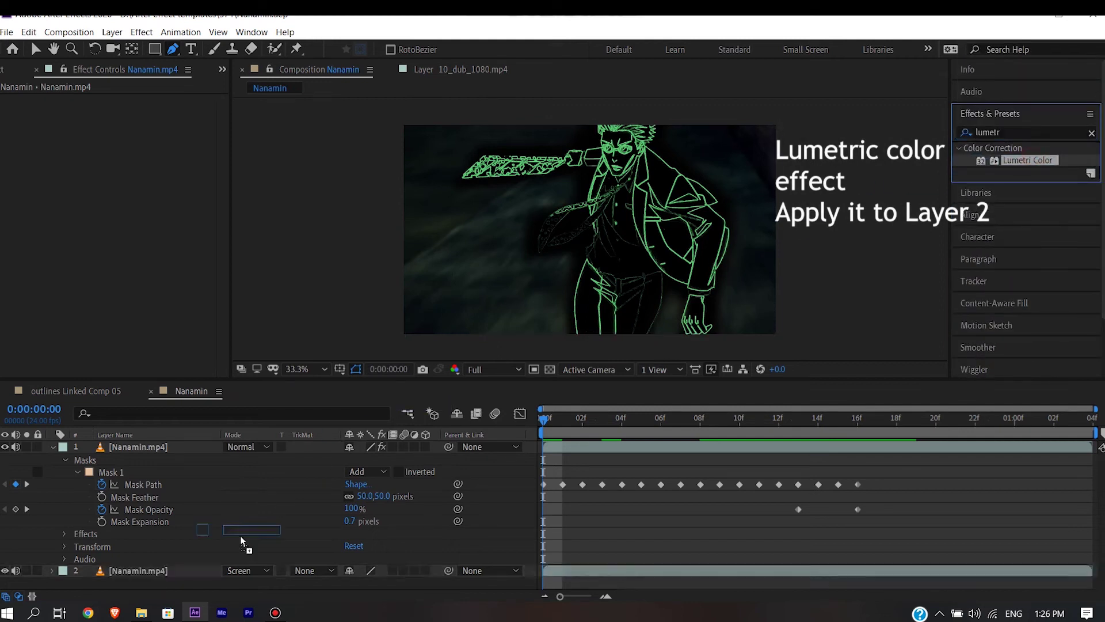
pyautogui.press('v')
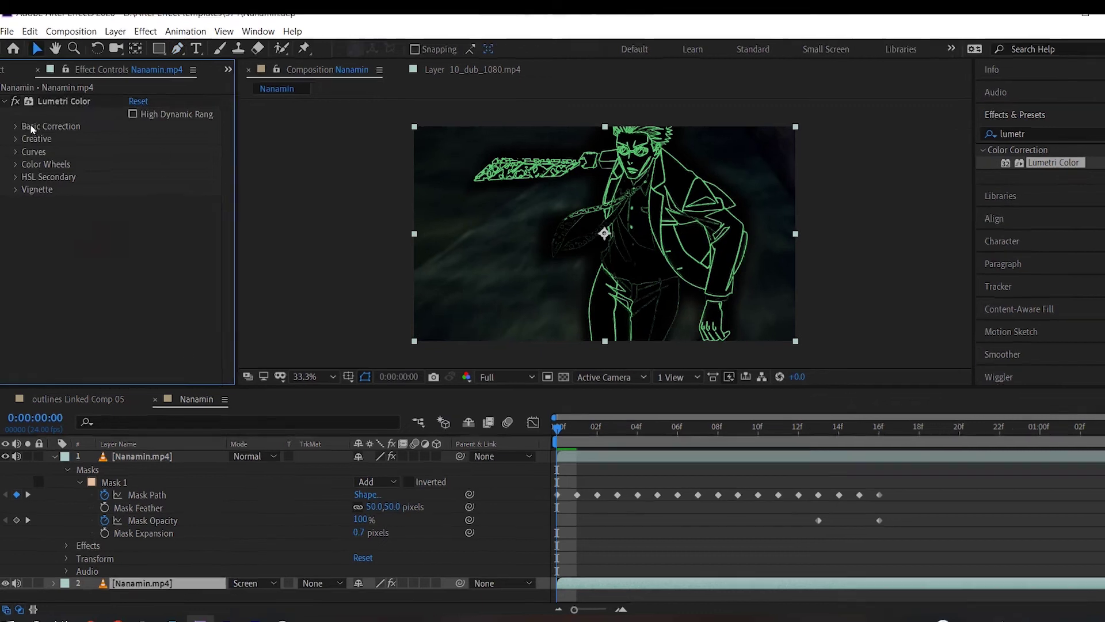
# Step: In Lumetri Basic Correction set Exposure -7.0, Shadows -70.0 and Blacks -16.0
pyautogui.click(15, 124)
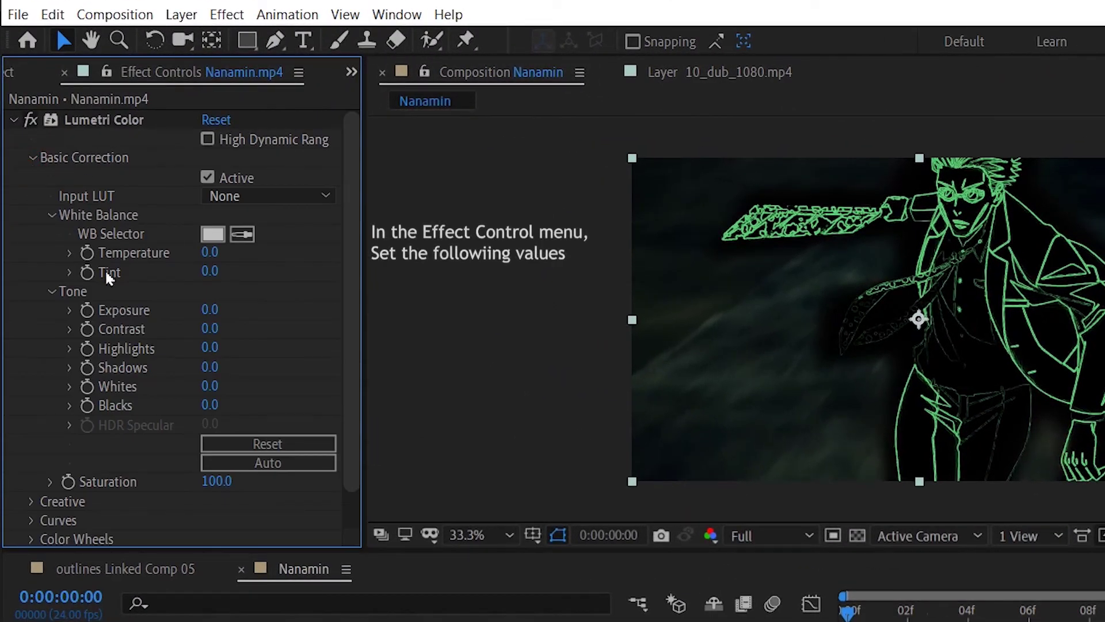
pyautogui.click(211, 310)
pyautogui.write('-7')
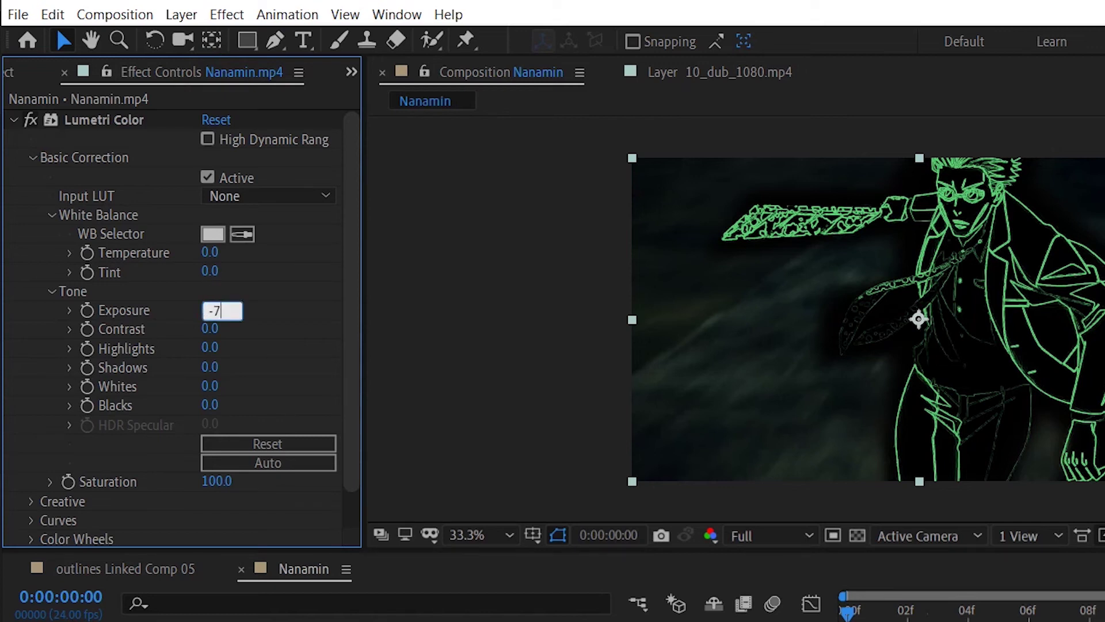
pyautogui.press('Return')
pyautogui.click(212, 367)
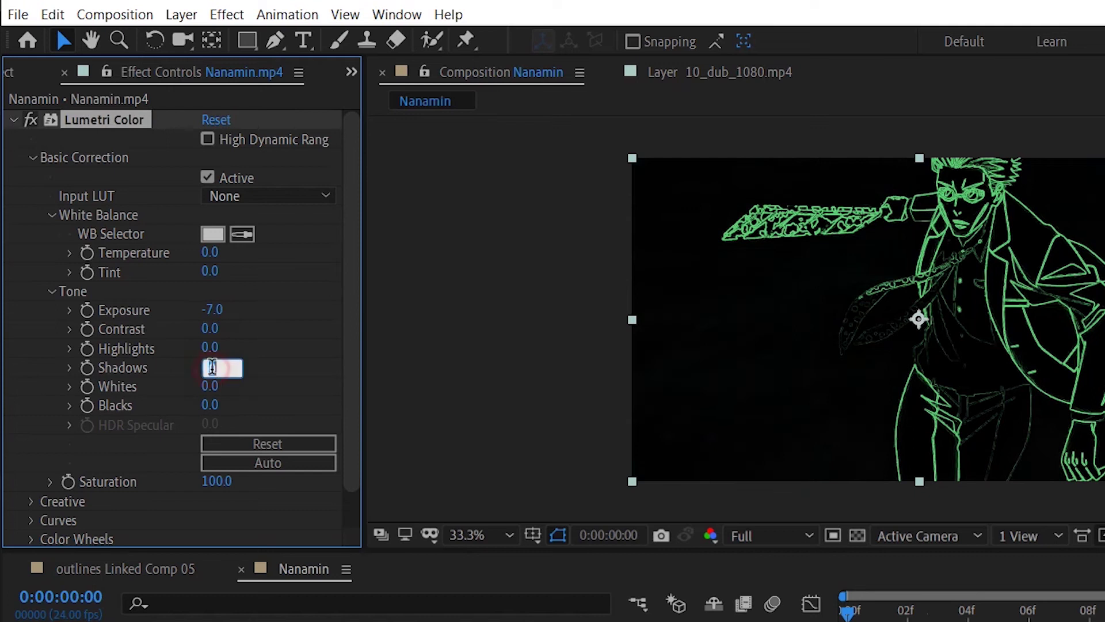
pyautogui.write('-70')
pyautogui.press('Return')
pyautogui.click(211, 405)
pyautogui.write('-16')
pyautogui.press('Return')
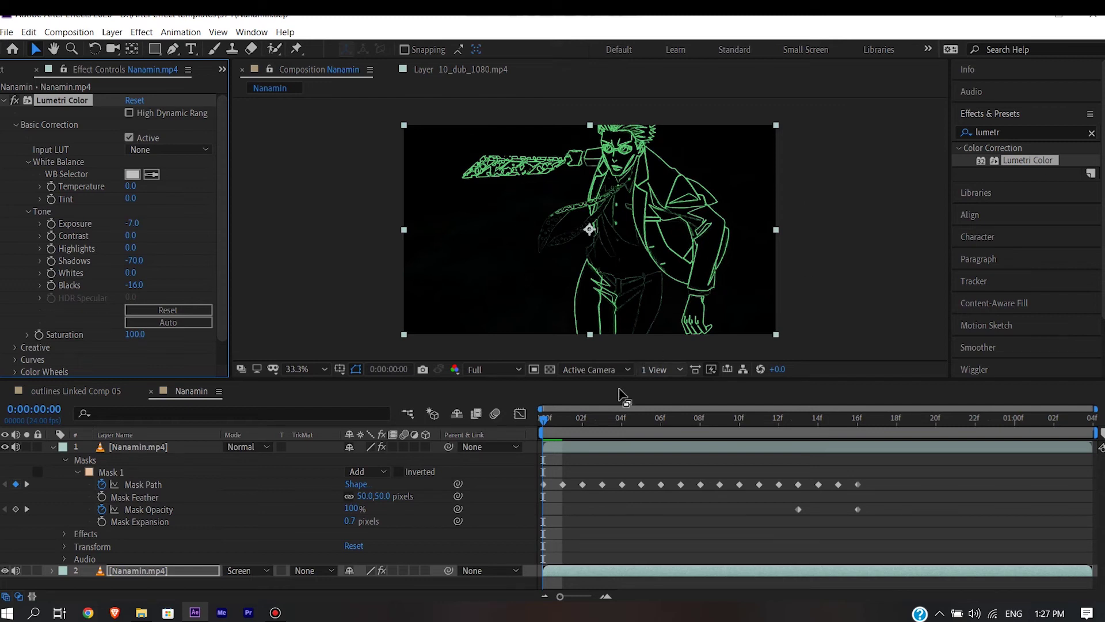
# Step: At frame 10, twirl open layer 2's Lumetri Color Tone settings and keyframe Exposure at -7.0
pyautogui.moveTo(544, 424); pyautogui.dragTo(739, 435)
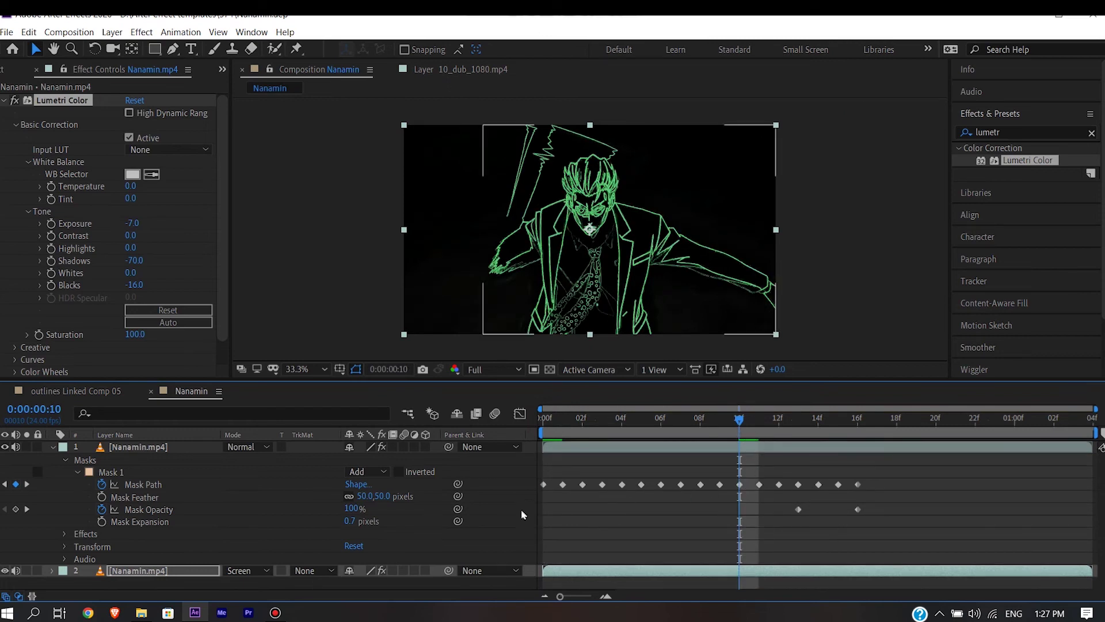
pyautogui.click(52, 447)
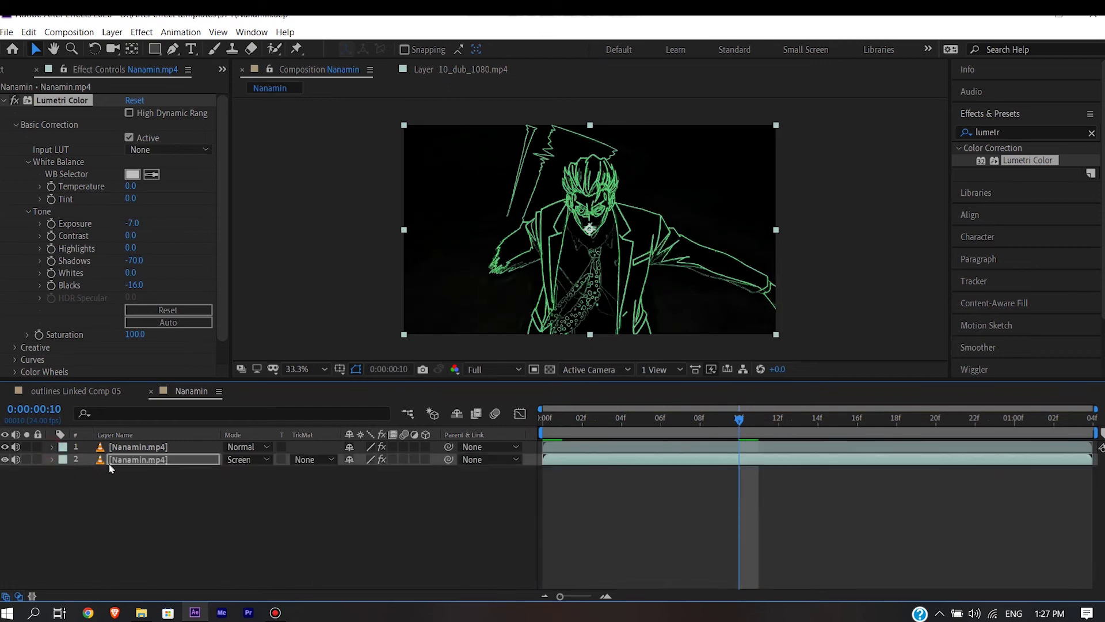
pyautogui.click(112, 459)
pyautogui.click(52, 459)
pyautogui.click(65, 473)
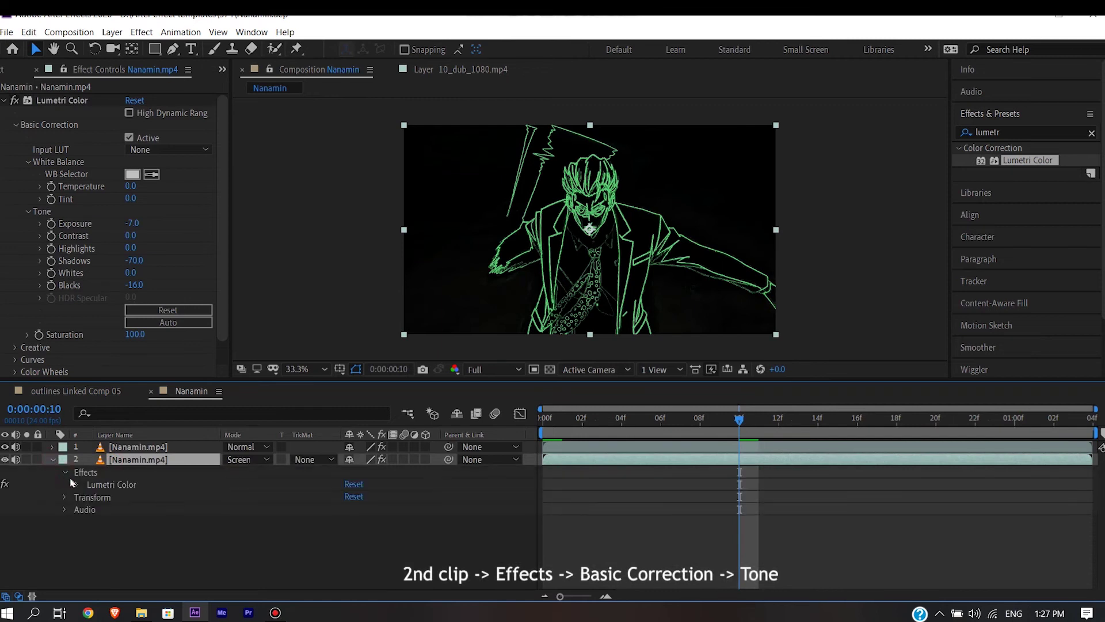
pyautogui.click(77, 486)
pyautogui.scroll(-1, 1099, 484)
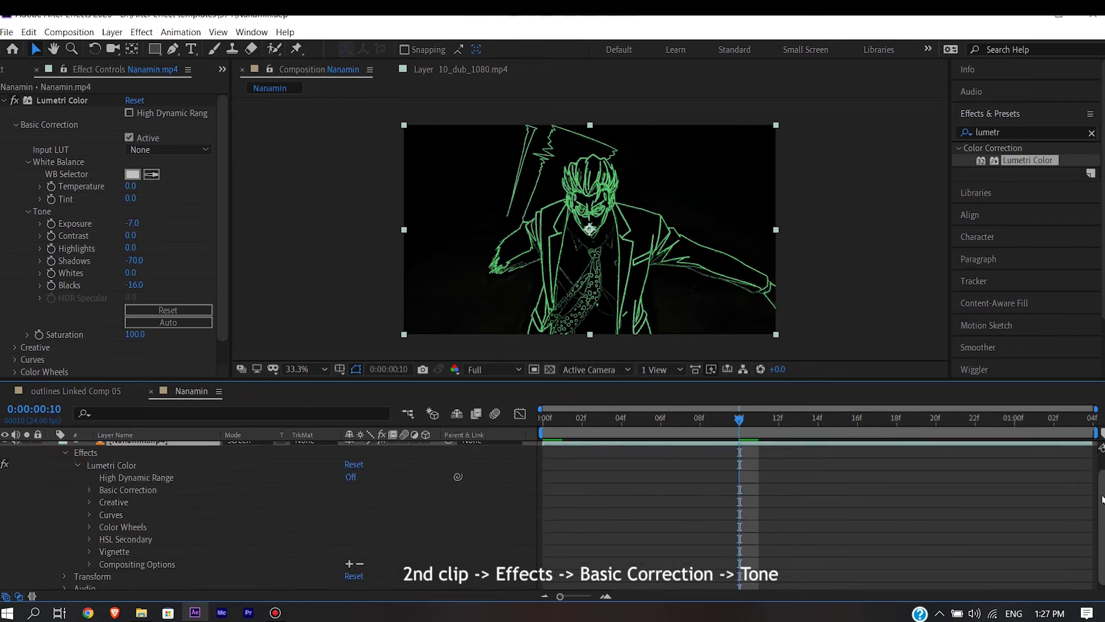
pyautogui.click(89, 490)
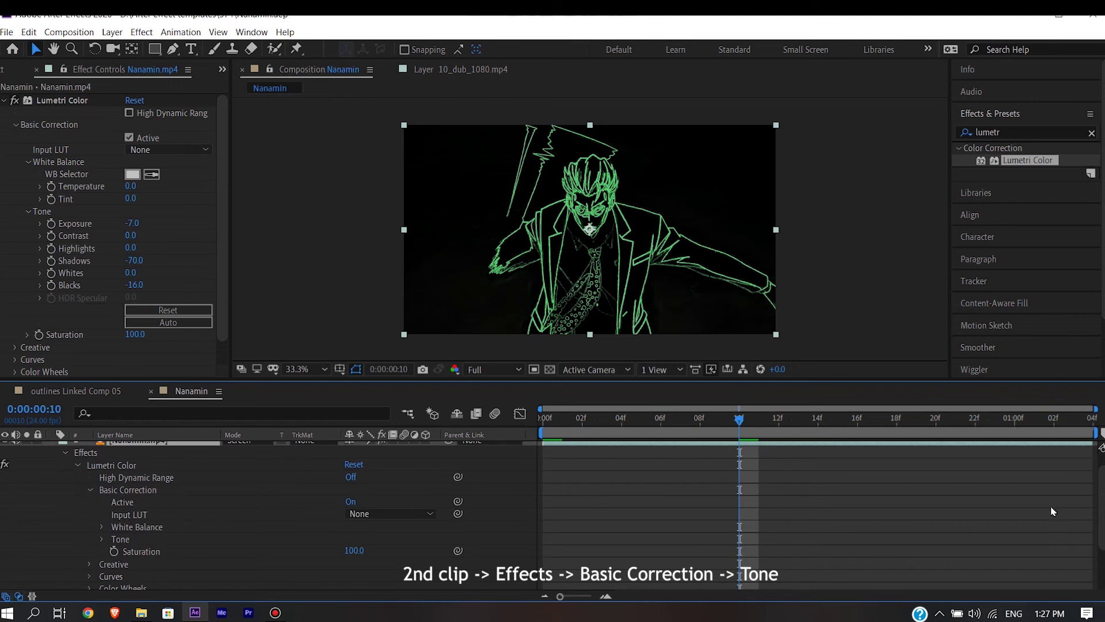
pyautogui.scroll(-2, 1103, 530)
pyautogui.scroll(-2, 1103, 529)
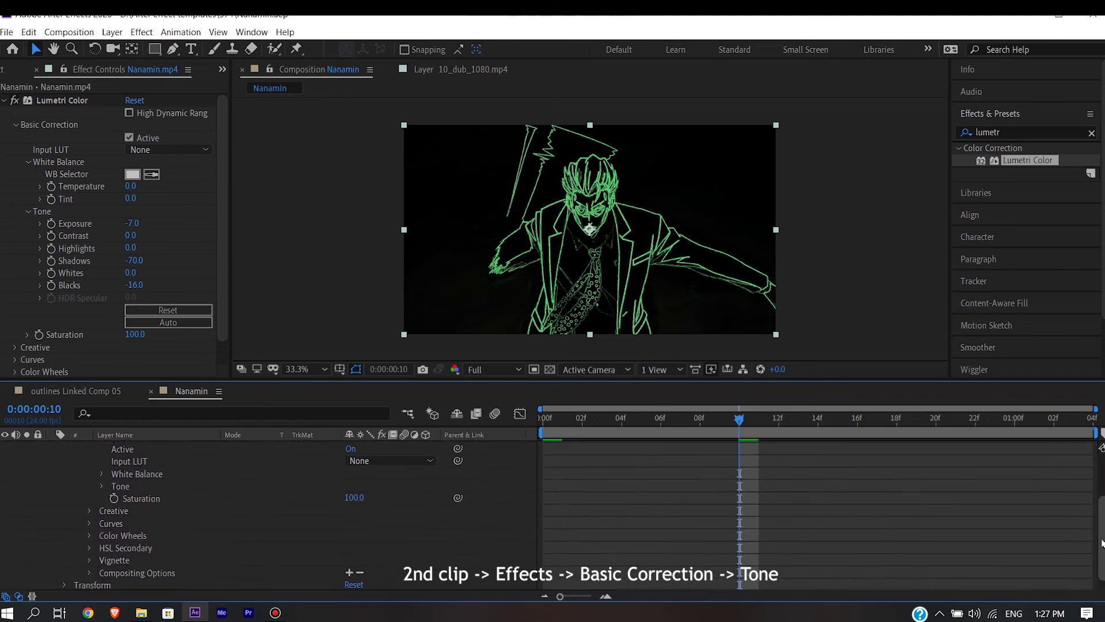
pyautogui.click(104, 486)
pyautogui.scroll(-2, 1083, 492)
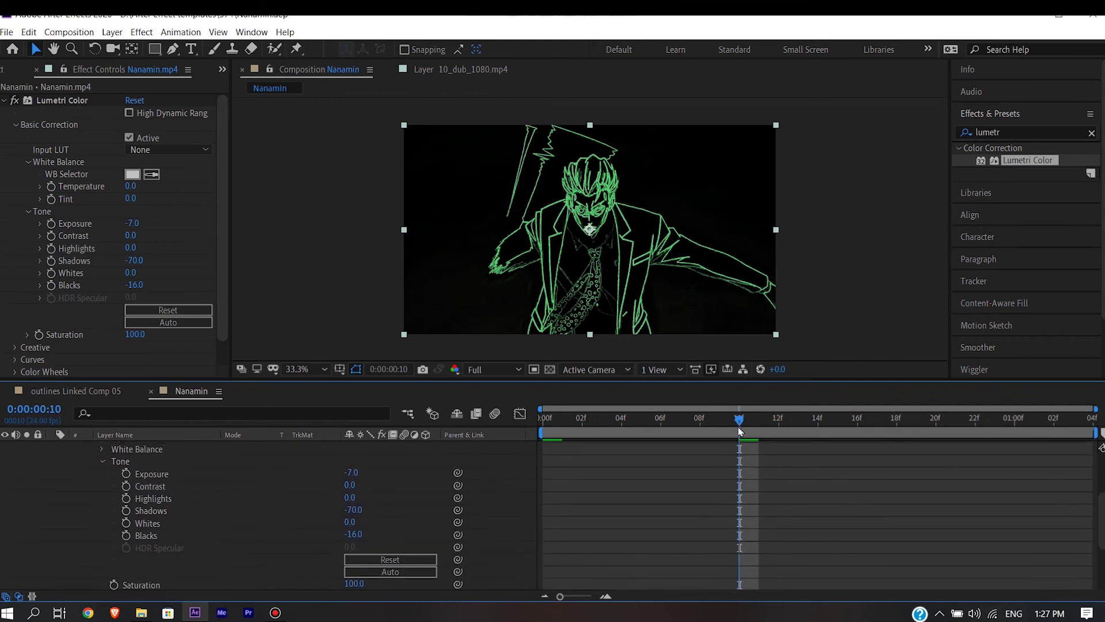
pyautogui.click(126, 474)
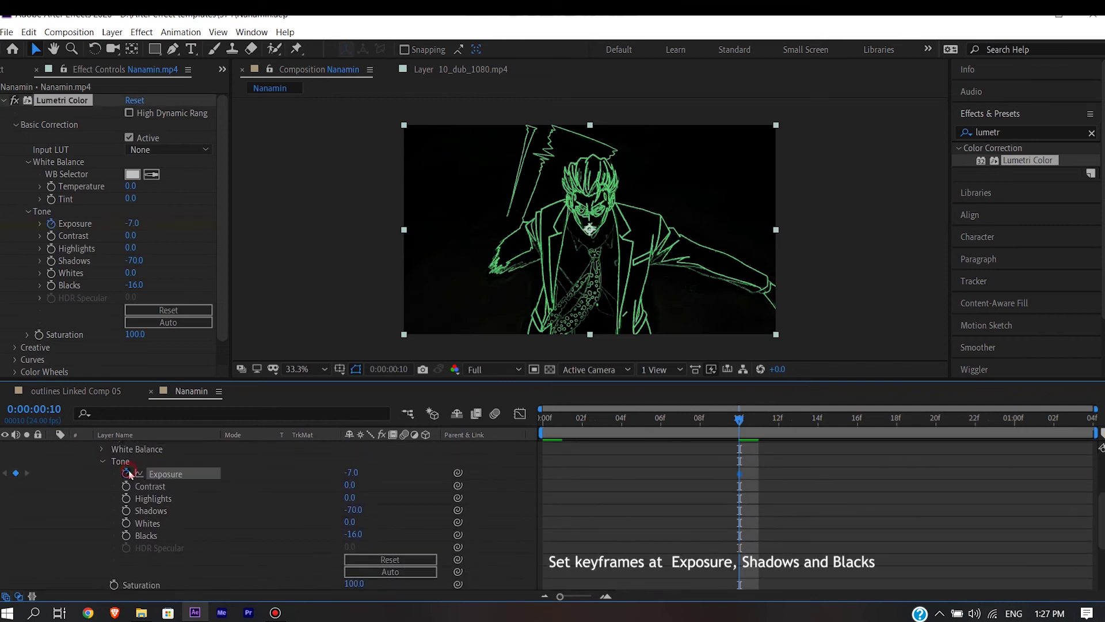
# Step: Keyframe Shadows and Blacks at frame 10, then set Exposure, Shadows and Blacks to 0 at frame 17
pyautogui.click(127, 511)
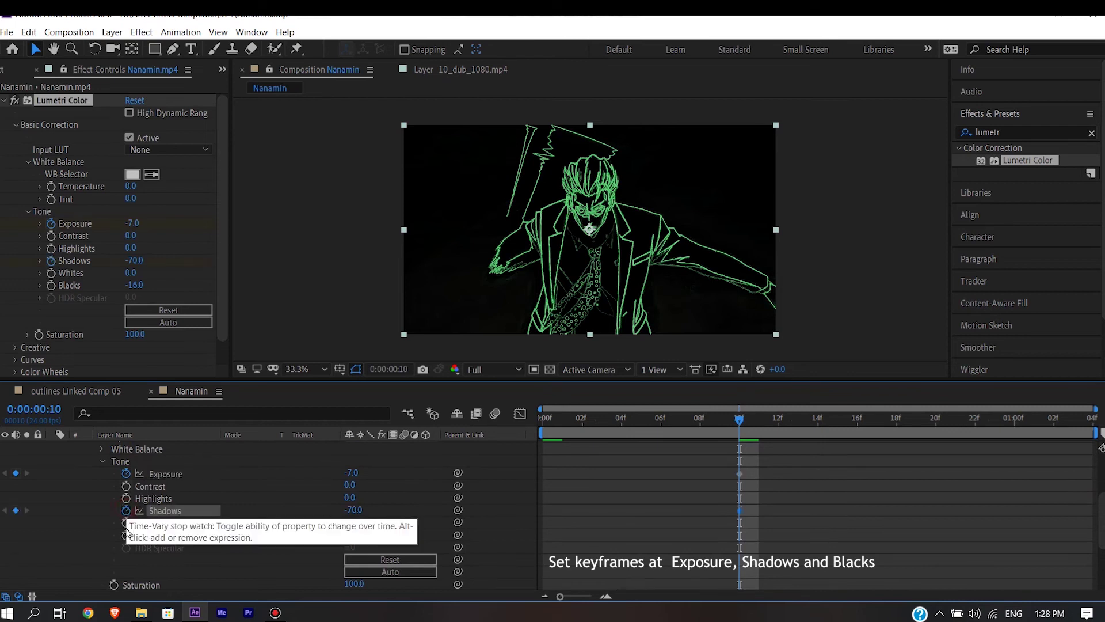
pyautogui.click(126, 535)
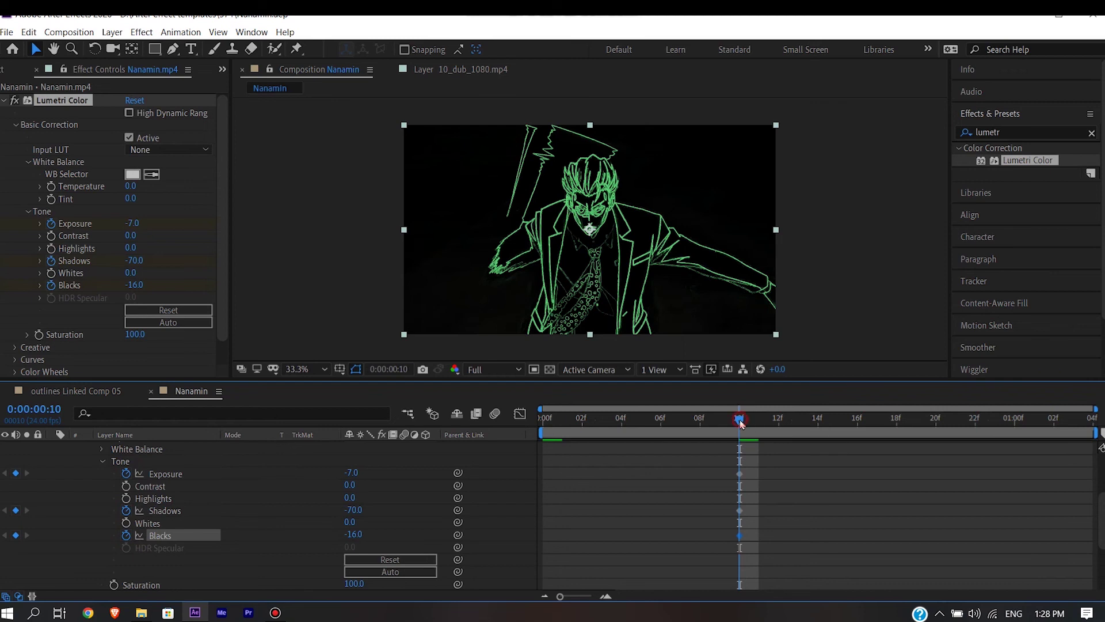
pyautogui.moveTo(741, 424); pyautogui.dragTo(873, 437)
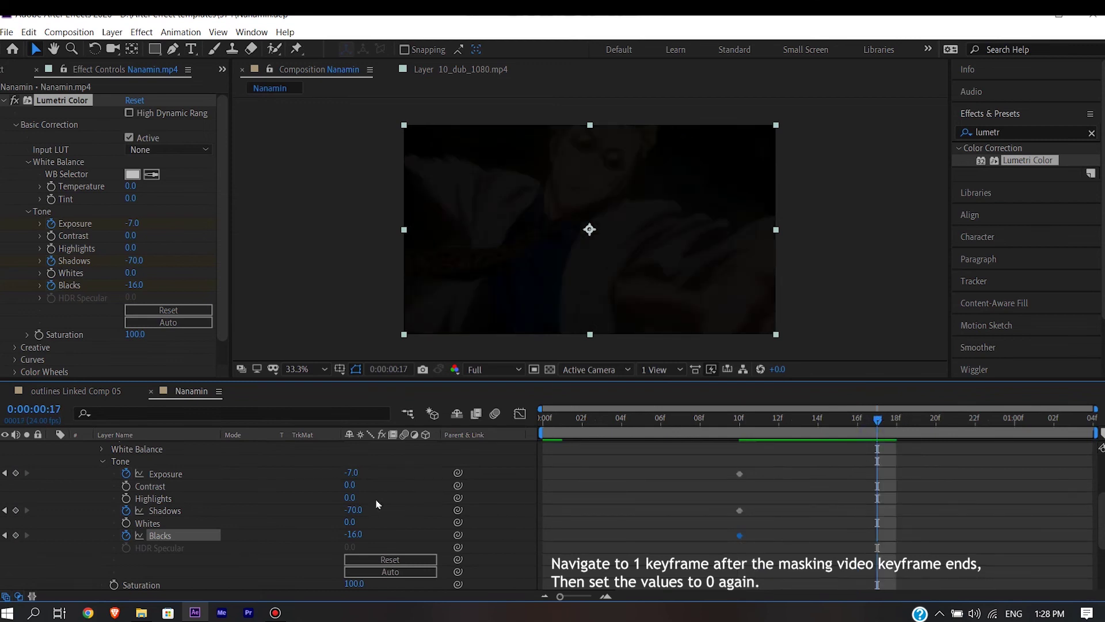
pyautogui.click(352, 472)
pyautogui.write('0')
pyautogui.press('Return')
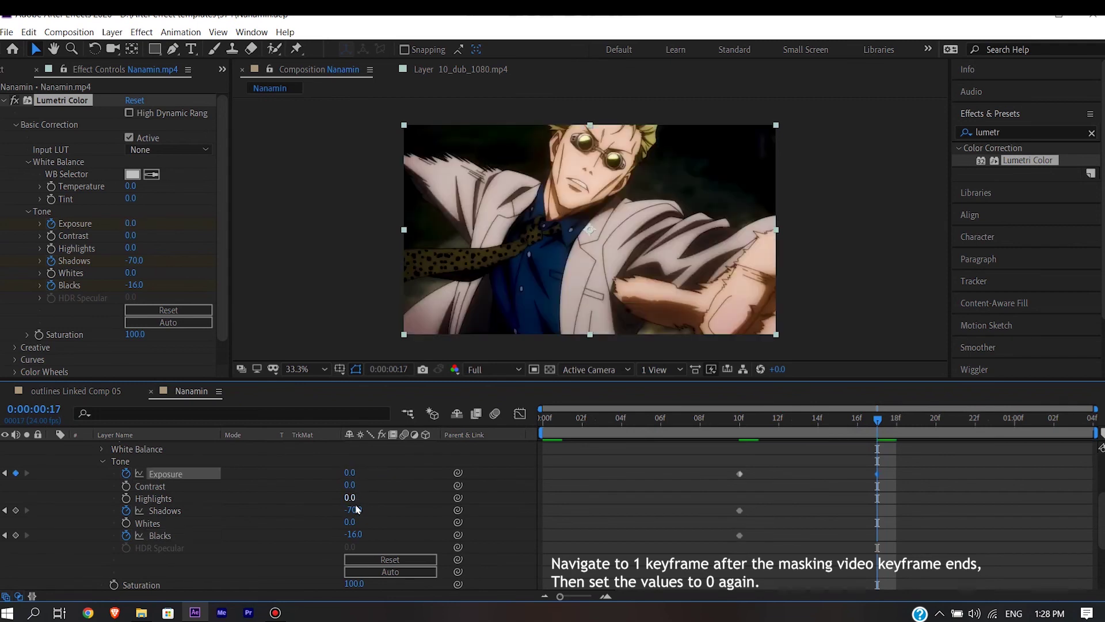
pyautogui.click(354, 509)
pyautogui.write('0')
pyautogui.press('Return')
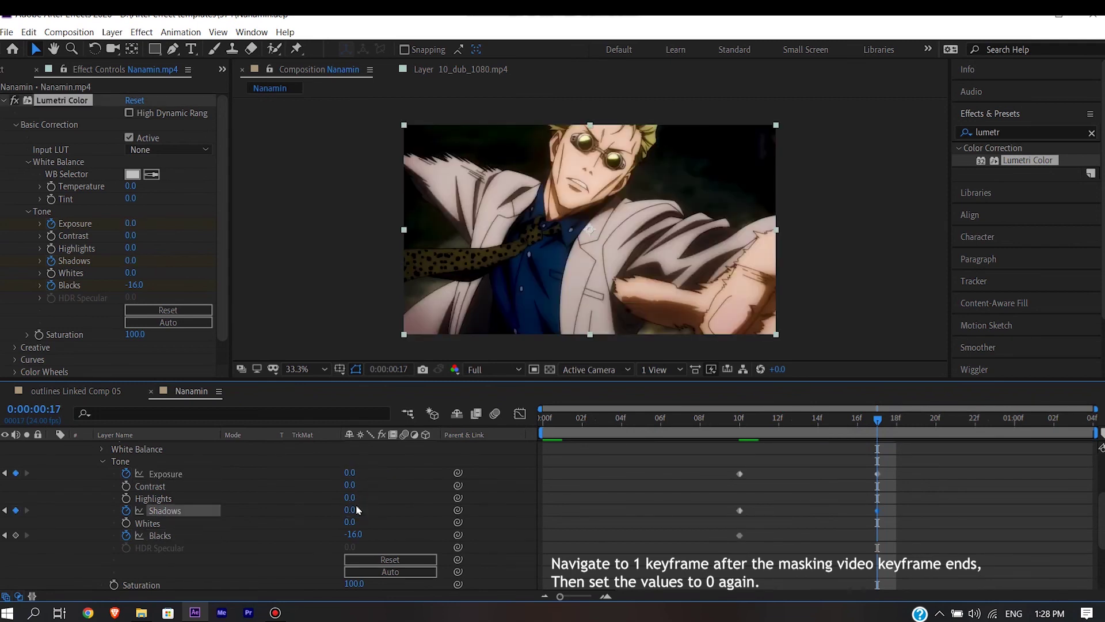
pyautogui.click(353, 533)
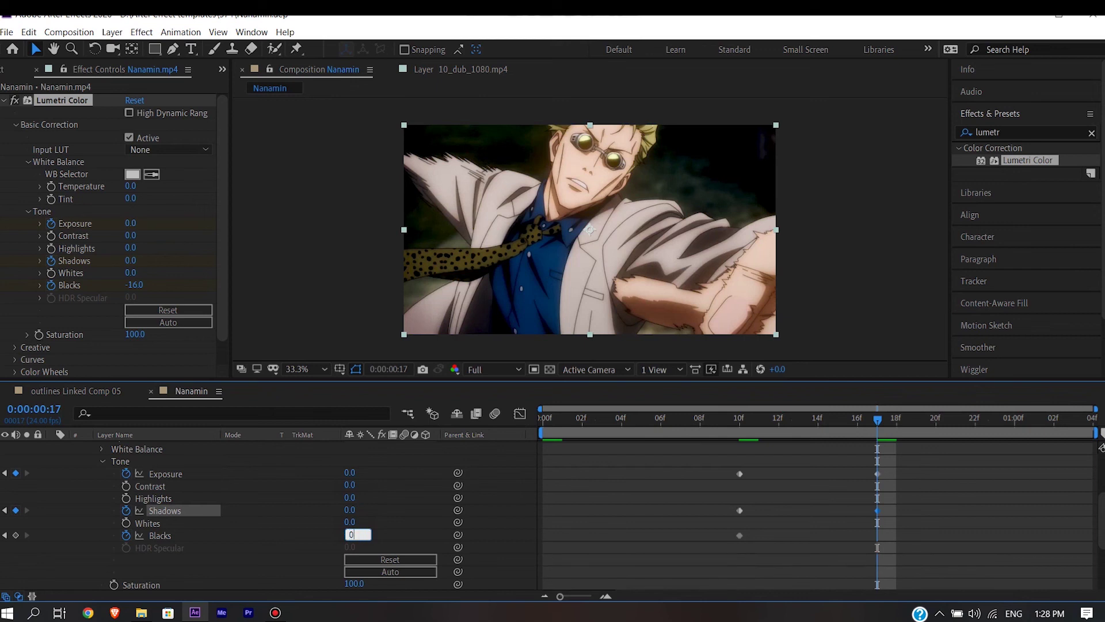
pyautogui.write('.0')
pyautogui.press('Return')
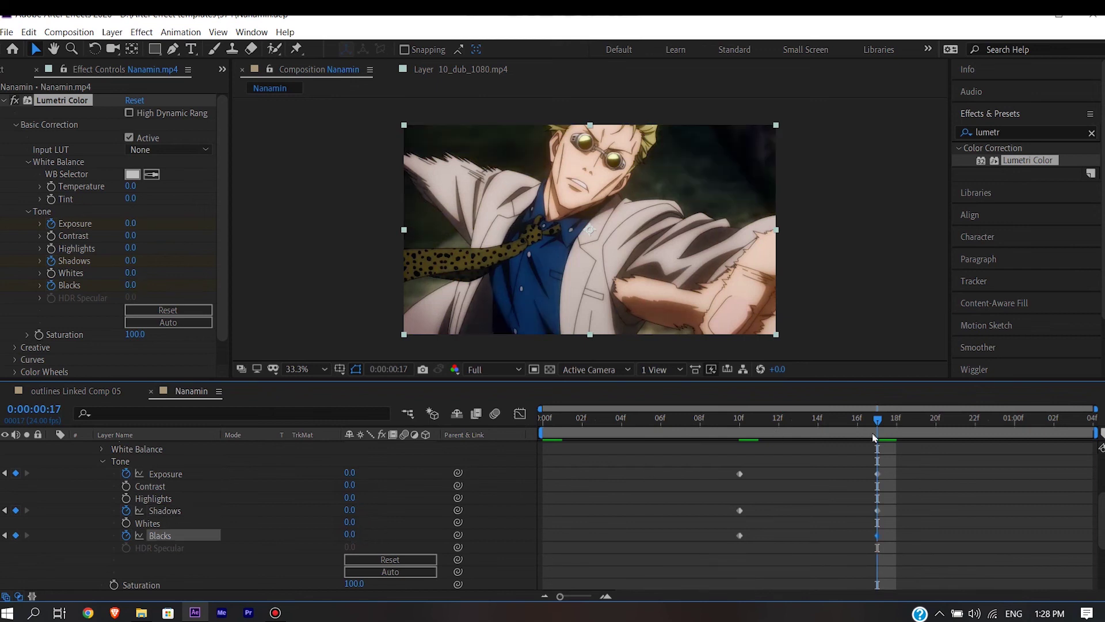
pyautogui.moveTo(877, 419)
pyautogui.mouseDown()
pyautogui.moveTo(556, 411)
pyautogui.moveTo(942, 426)
pyautogui.mouseUp()
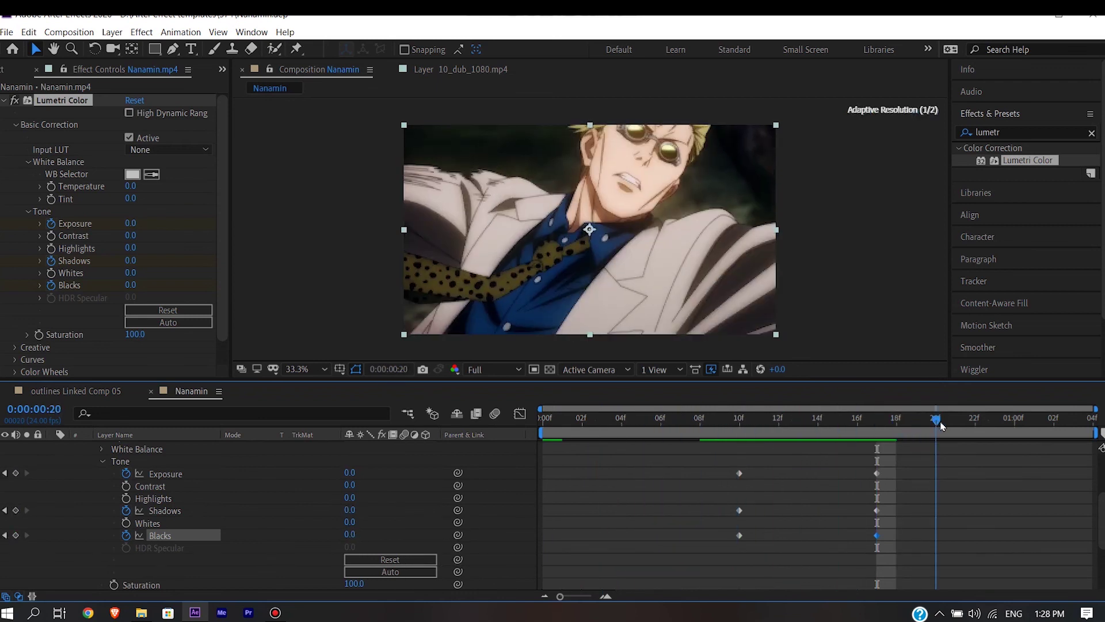
# Step: Collapse layer 2, then scrub the playhead from 00f to 19f and back to compare green outlines with full colour
pyautogui.scroll(3, 182, 522)
pyautogui.click(53, 459)
pyautogui.click(621, 419)
pyautogui.moveTo(643, 425); pyautogui.dragTo(927, 425)
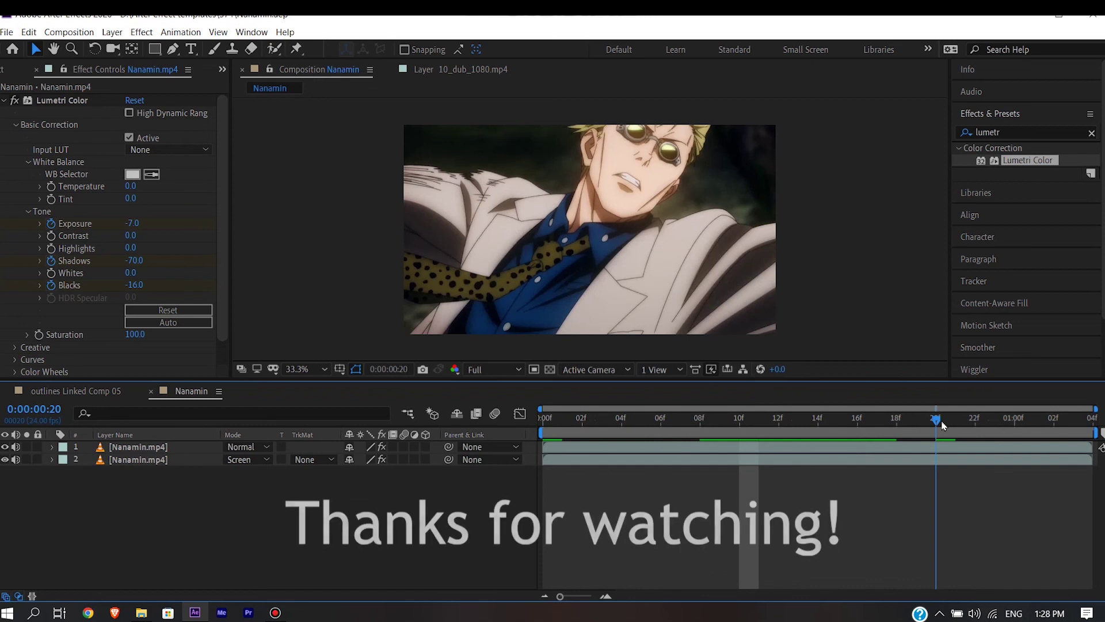
pyautogui.moveTo(927, 426); pyautogui.dragTo(530, 426)
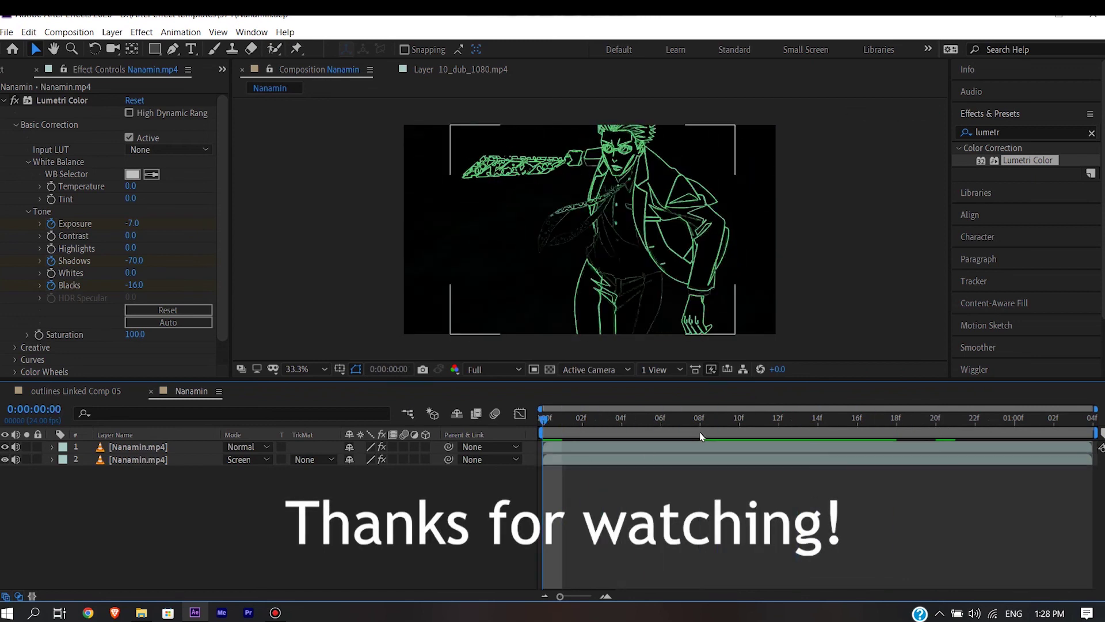